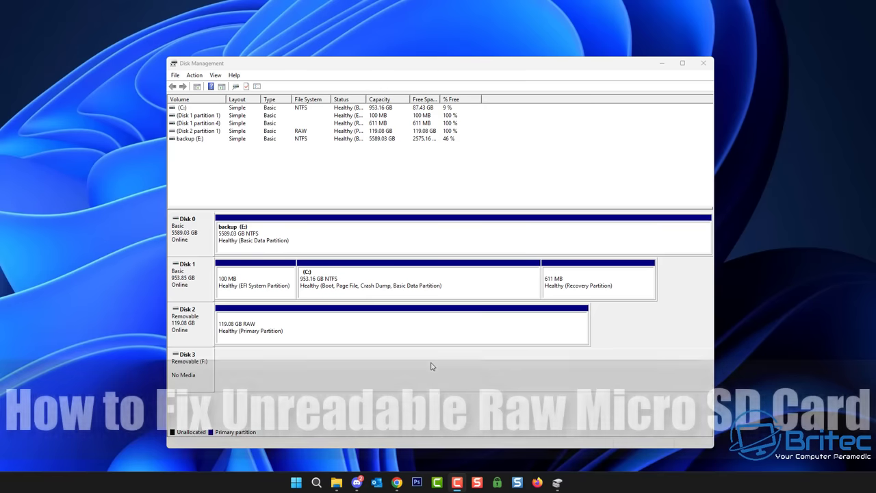
- Try to quick format the RAW partition on Disk 2 as exFAT with default allocation size and the label New Volume
left_click(382, 332)
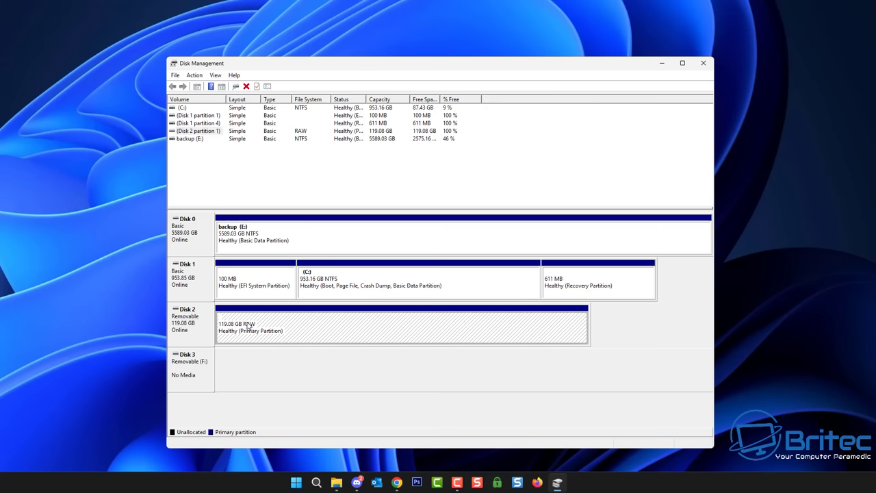
right_click(309, 328)
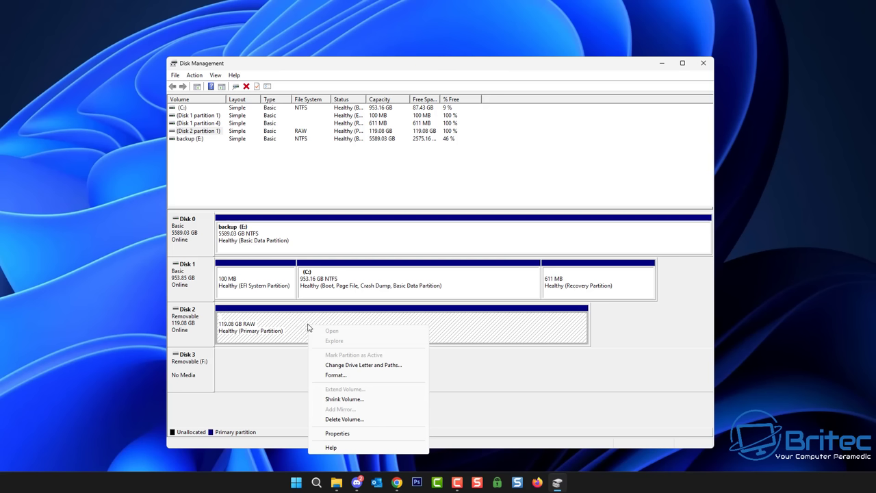
left_click(353, 381)
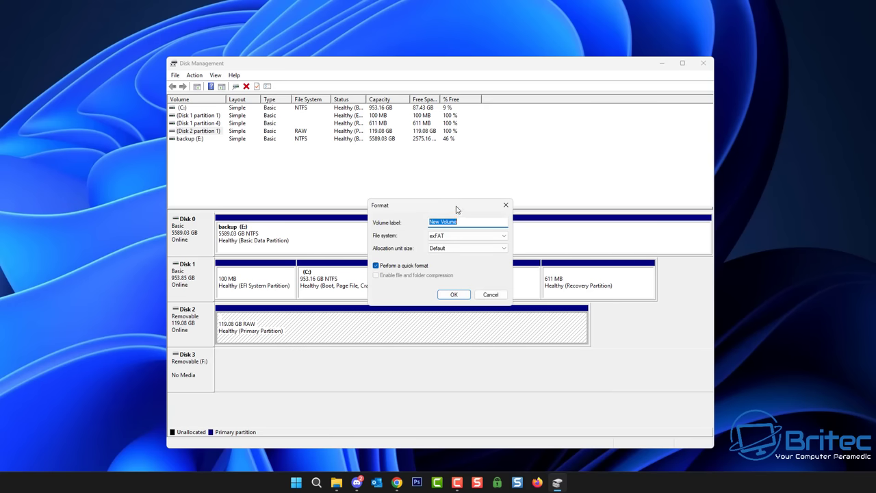
left_click_drag(433, 247, 432, 247)
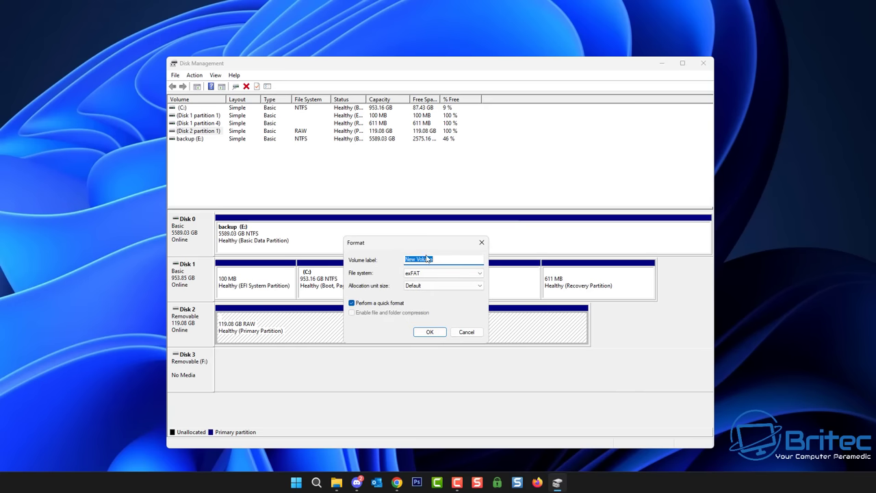
left_click(428, 332)
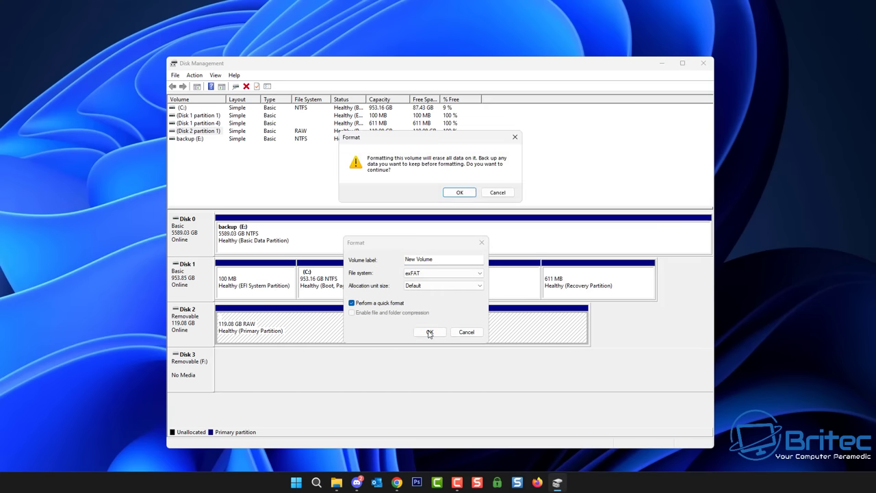
left_click(457, 193)
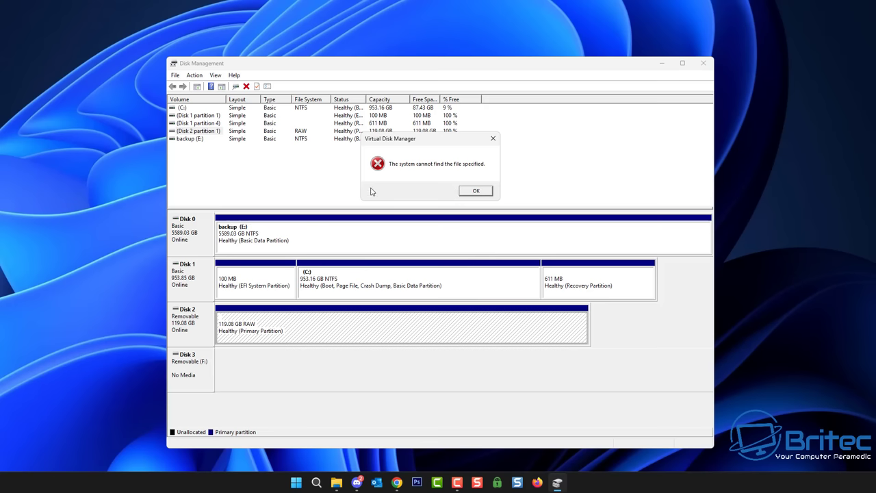
left_click(477, 191)
- Delete the RAW volume on Disk 2, accepting the erasure of its data
right_click(330, 322)
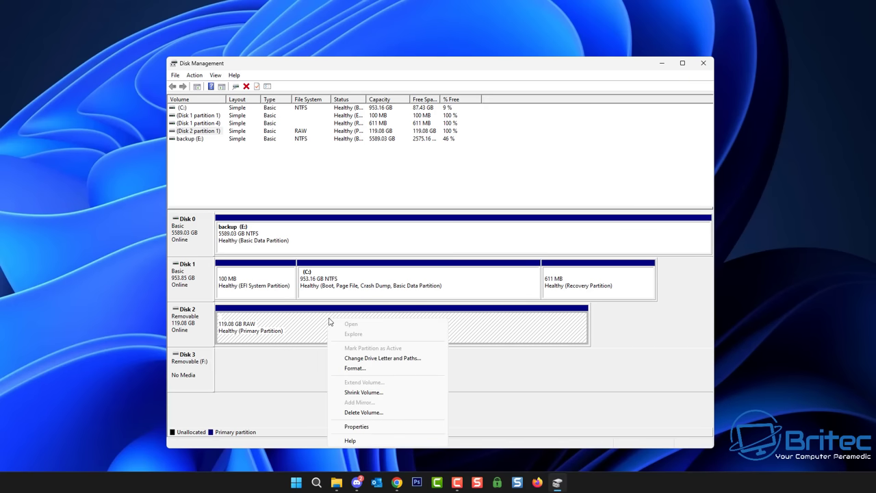
left_click(353, 413)
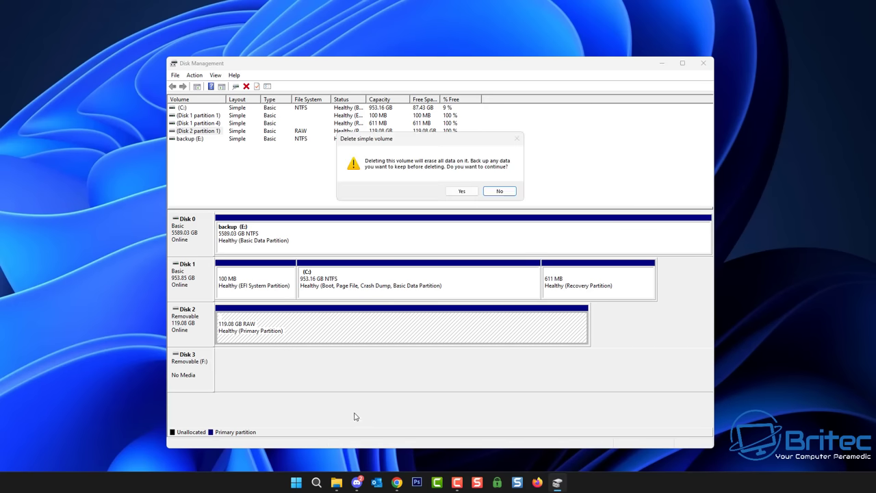
left_click(462, 191)
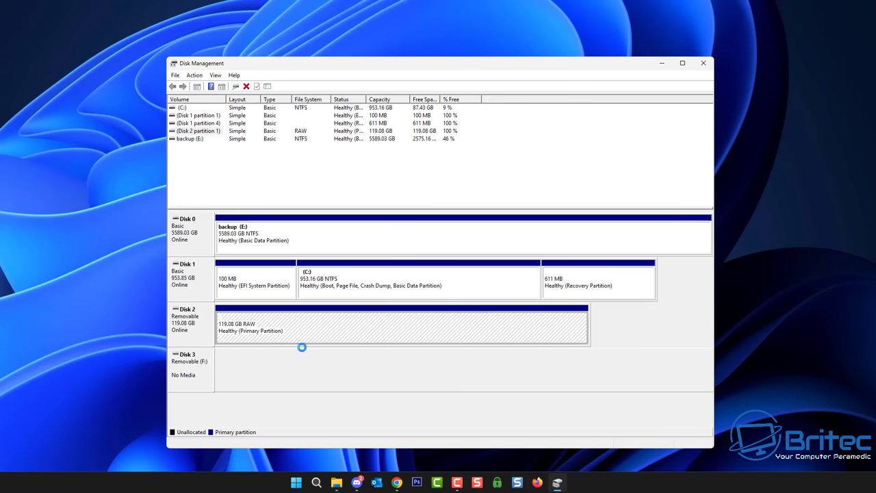
- Create a 121940 MB simple volume on Disk 2's unallocated space with letter G, choosing an NTFS quick format and the label New Volume
left_click(333, 333)
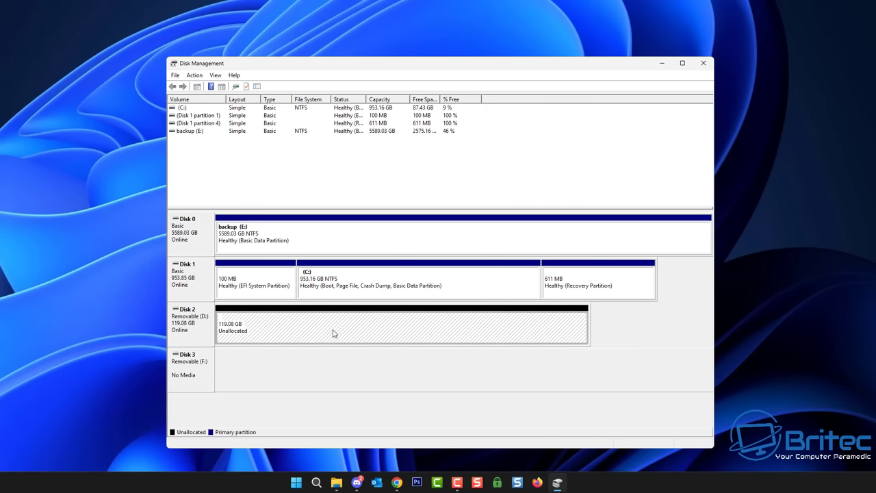
right_click(332, 332)
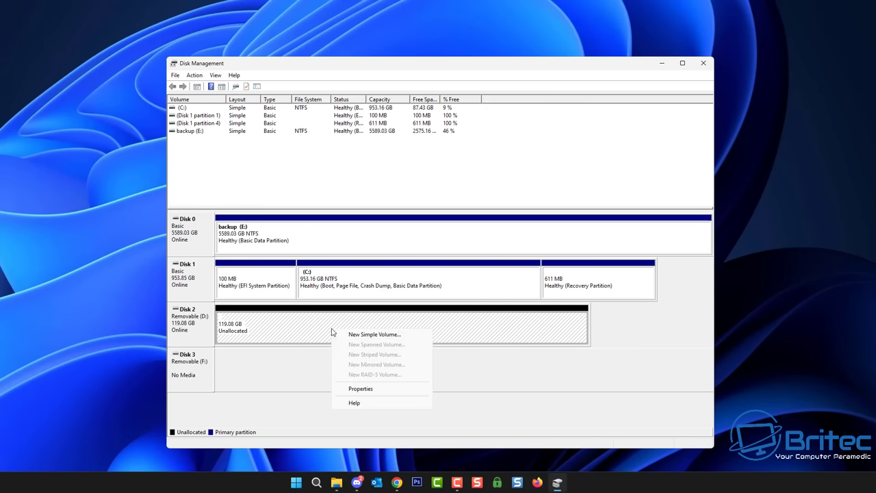
left_click(371, 336)
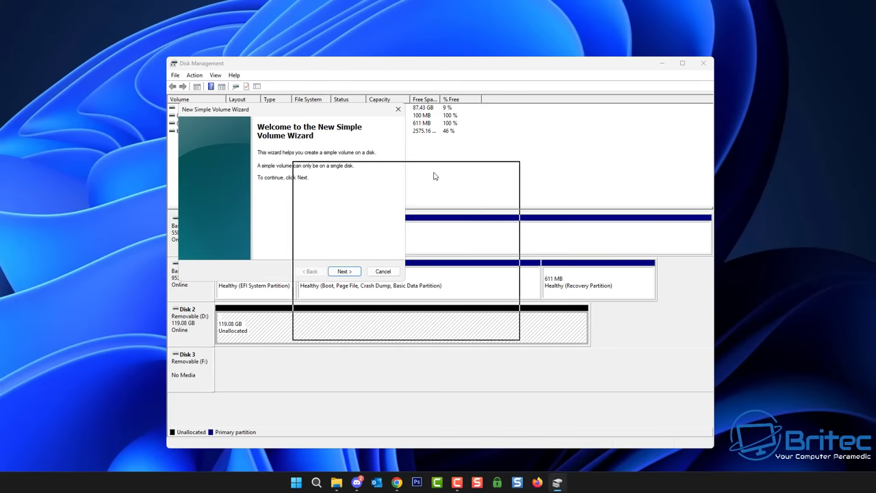
left_click(471, 332)
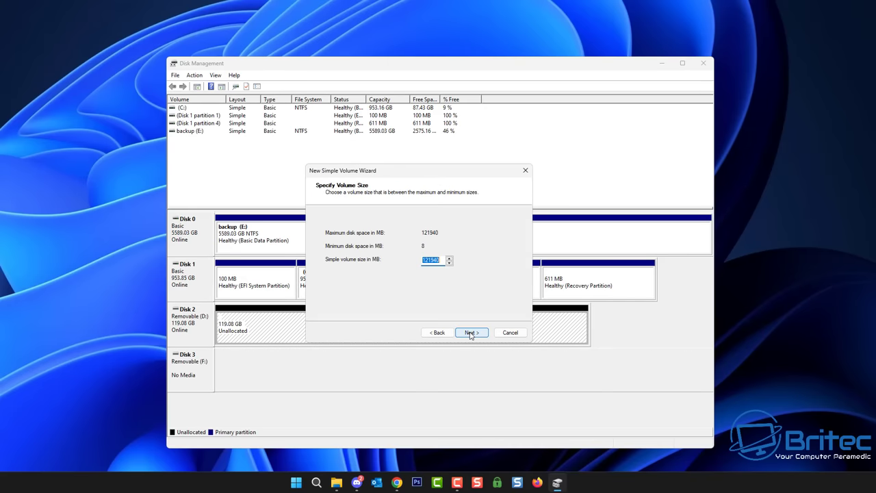
left_click(470, 334)
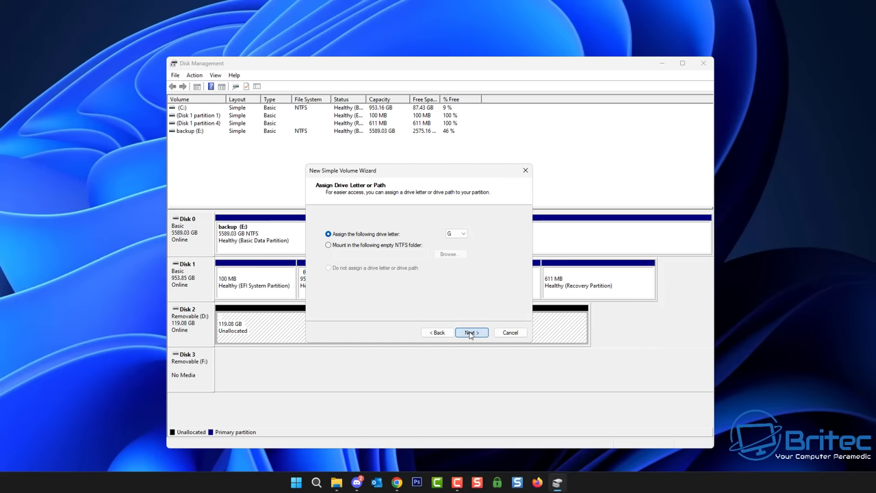
left_click(470, 333)
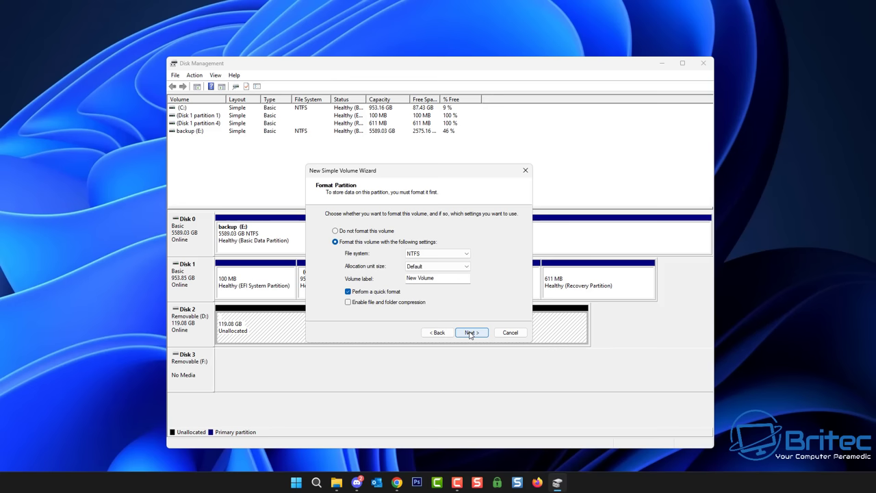
left_click(470, 334)
left_click(471, 333)
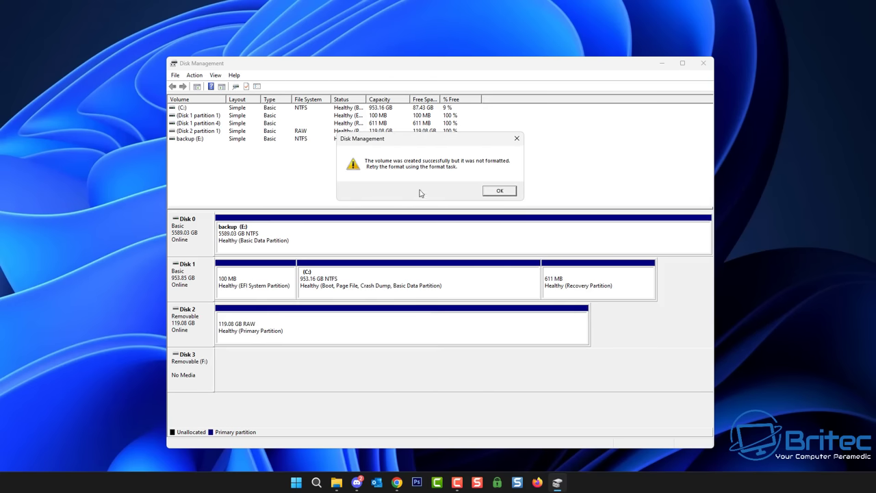
left_click(499, 193)
left_click(477, 194)
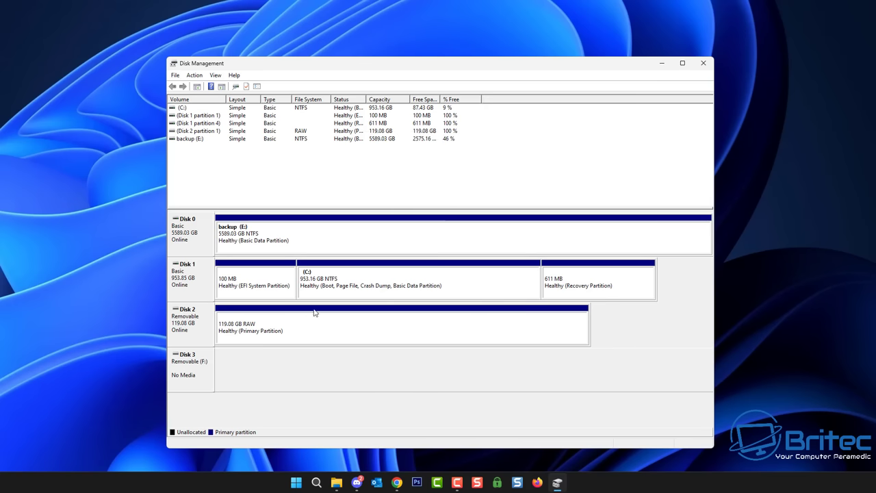
- Close Disk Management and show This PC in File Explorer
left_click(260, 332)
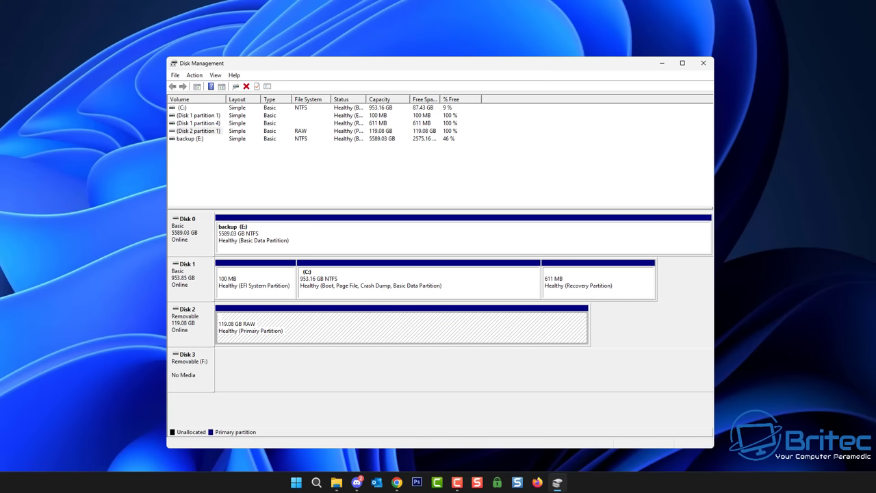
left_click(703, 63)
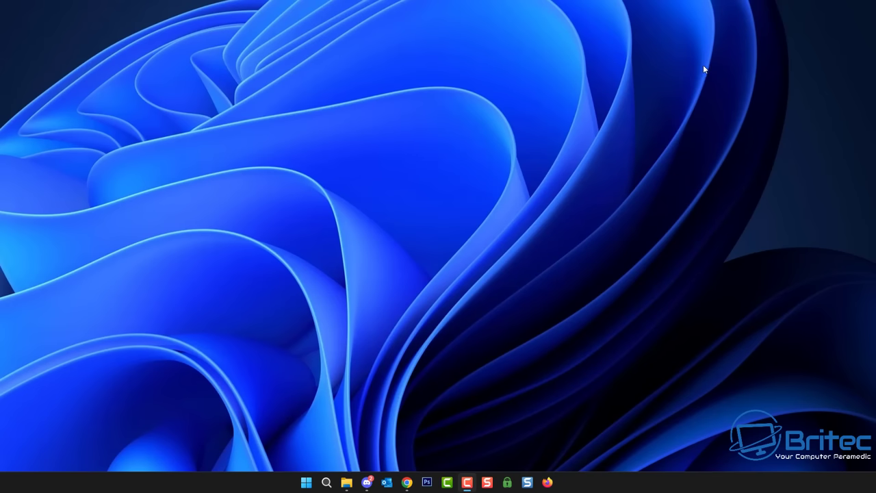
right_click(346, 483)
left_click(355, 427)
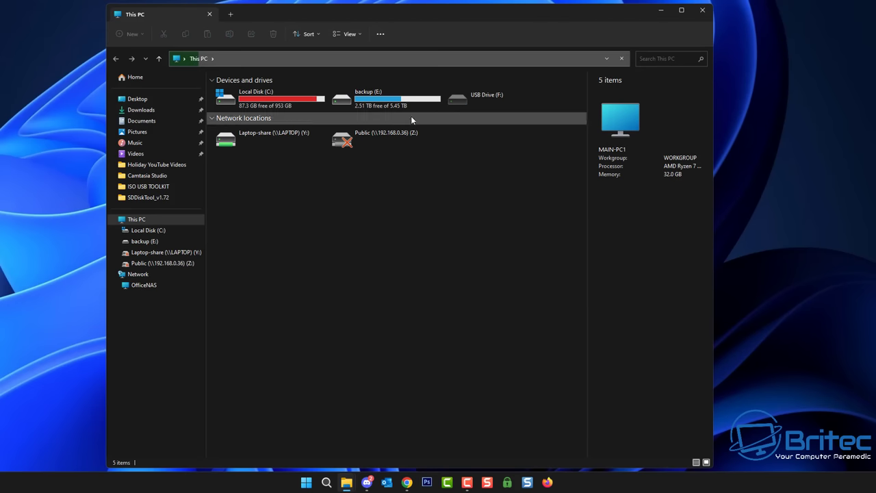
- Open the properties of USB Drive (F:) to examine its file system and capacity
left_click(490, 105)
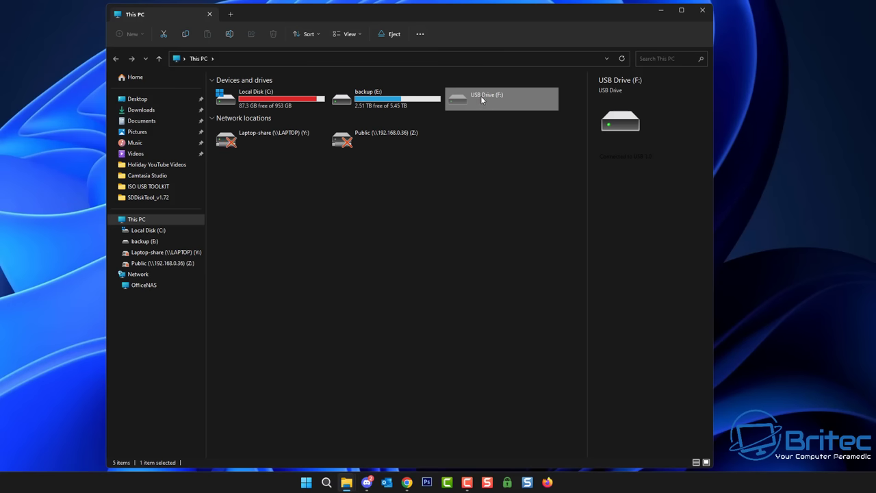
mouse_move(480, 96)
left_mouse_down()
mouse_move(472, 180)
mouse_move(491, 83)
left_mouse_up()
left_click_drag(479, 14, 497, 15)
right_click(501, 102)
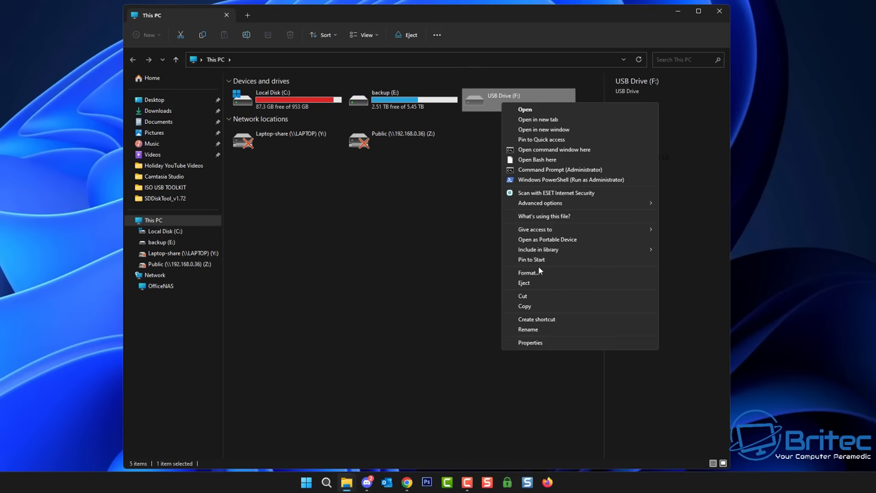
left_click(540, 341)
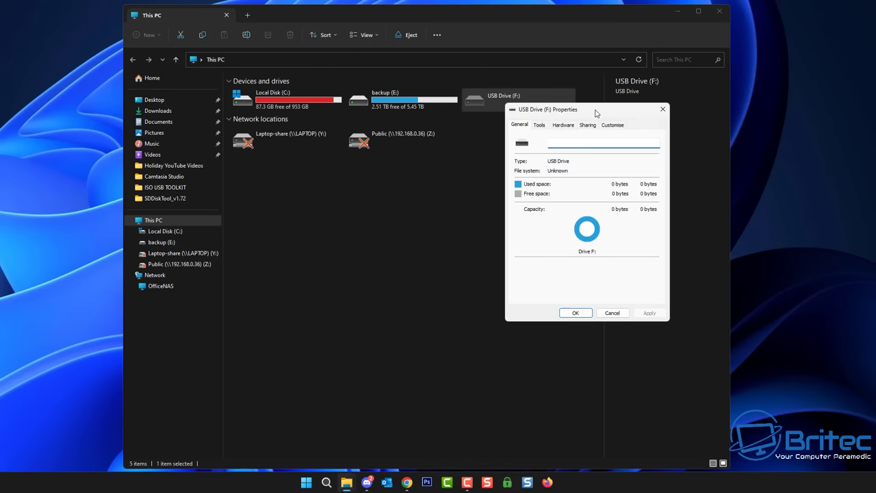
left_click_drag(595, 113, 424, 167)
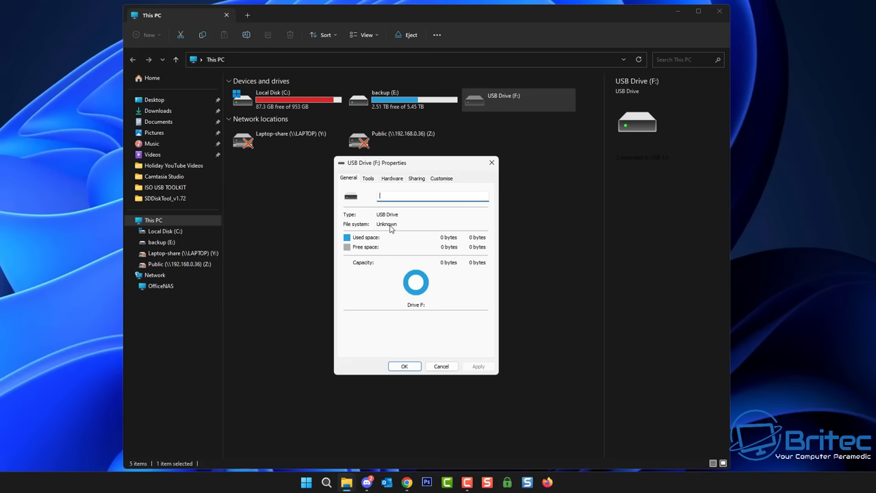
- Try to check USB Drive (F:) for file system errors, and close its properties and File Explorer
left_click(369, 178)
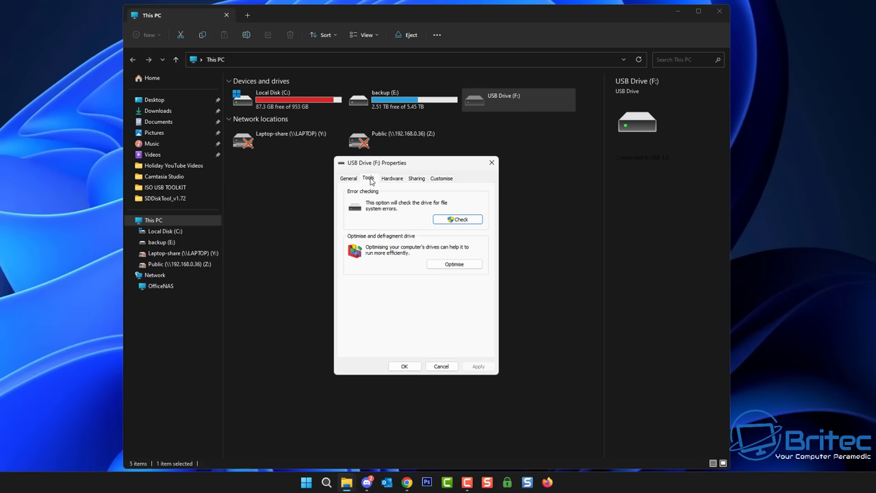
left_click(469, 221)
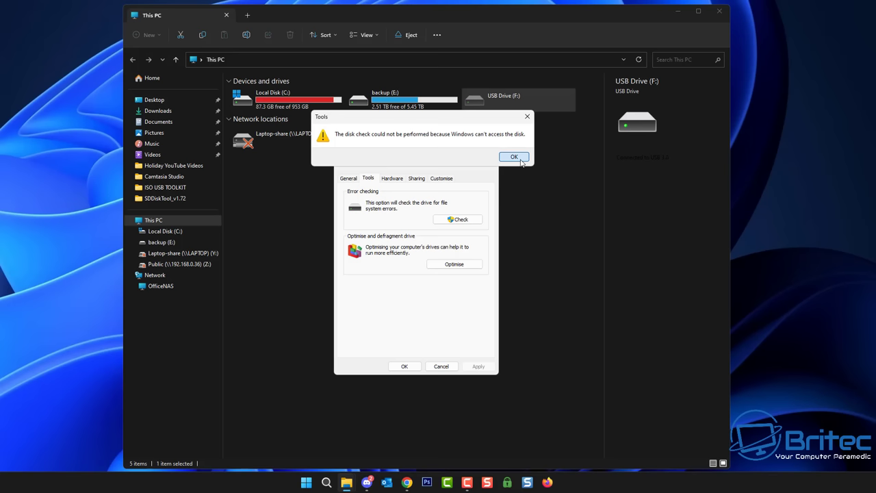
left_click(521, 160)
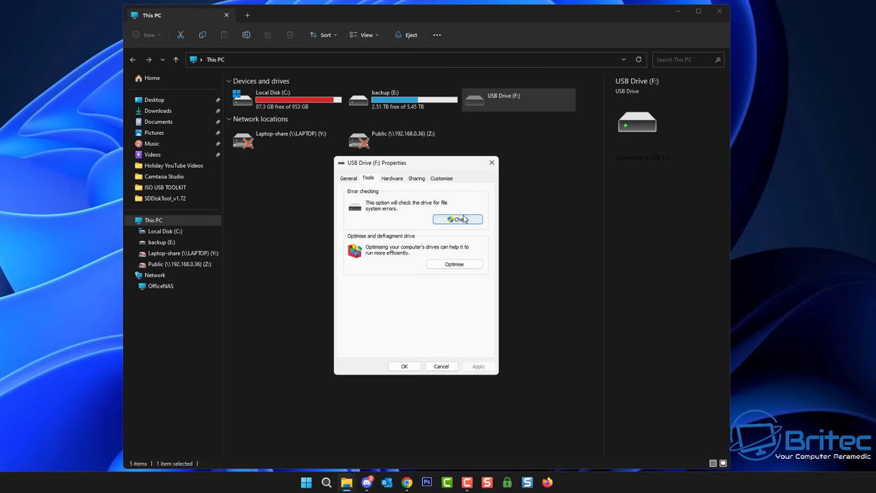
left_click(465, 219)
left_click(514, 158)
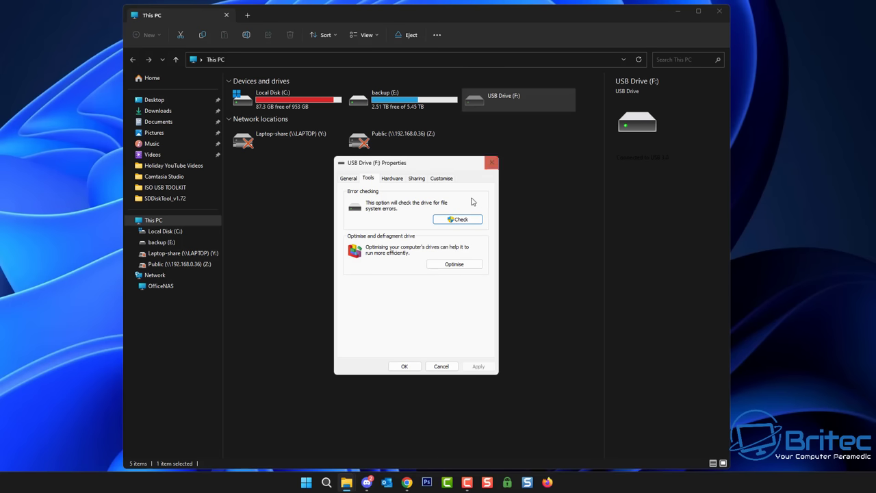
left_click(404, 366)
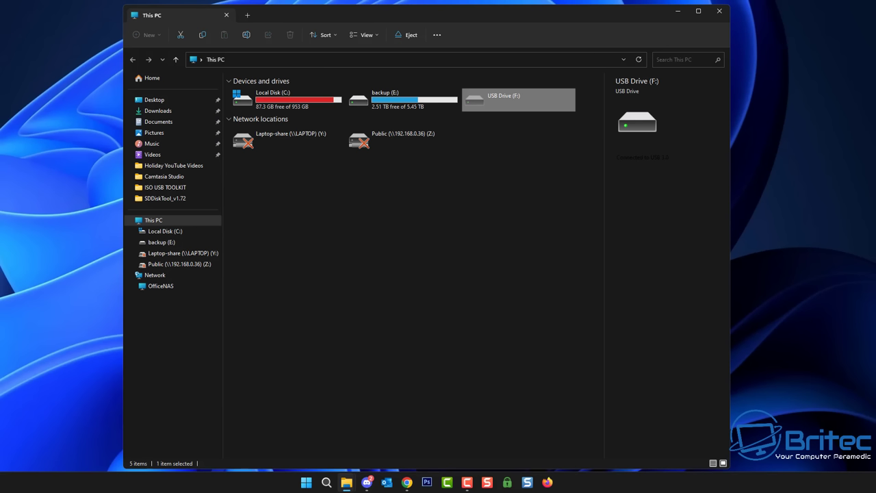
left_click(719, 11)
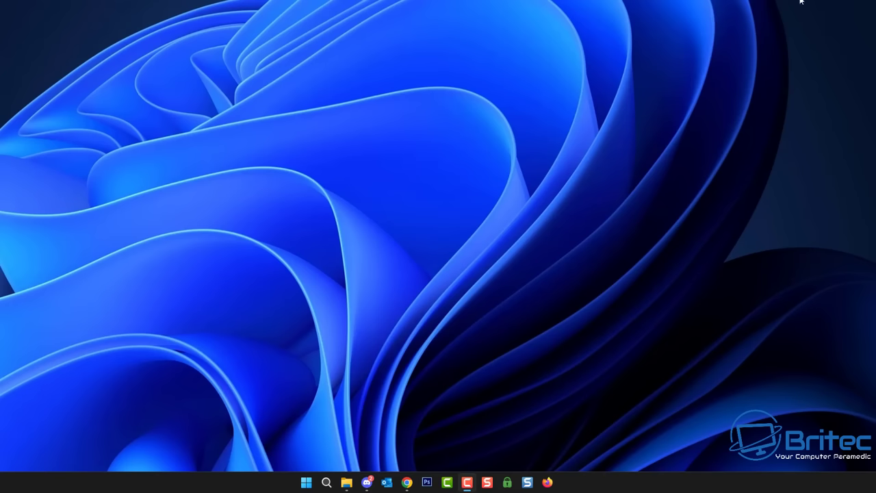
- Launch Raspberry Pi Imager from the recent apps
left_click(308, 483)
left_click(343, 157)
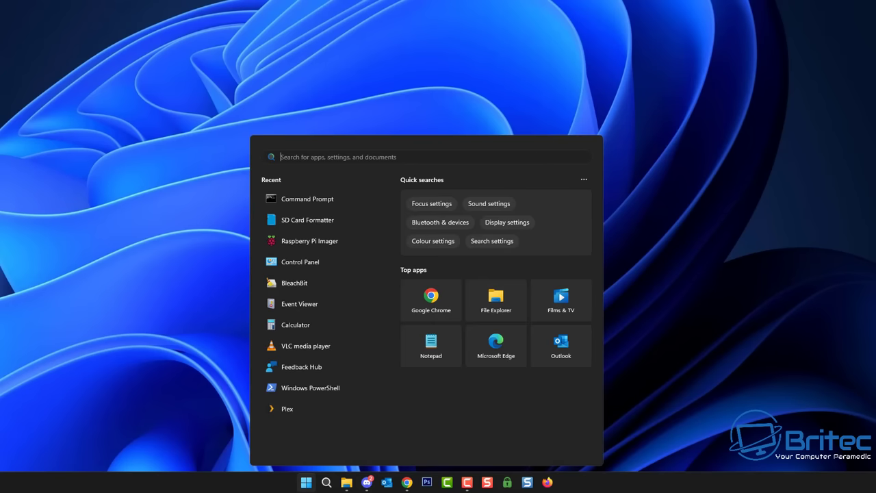
left_click(309, 242)
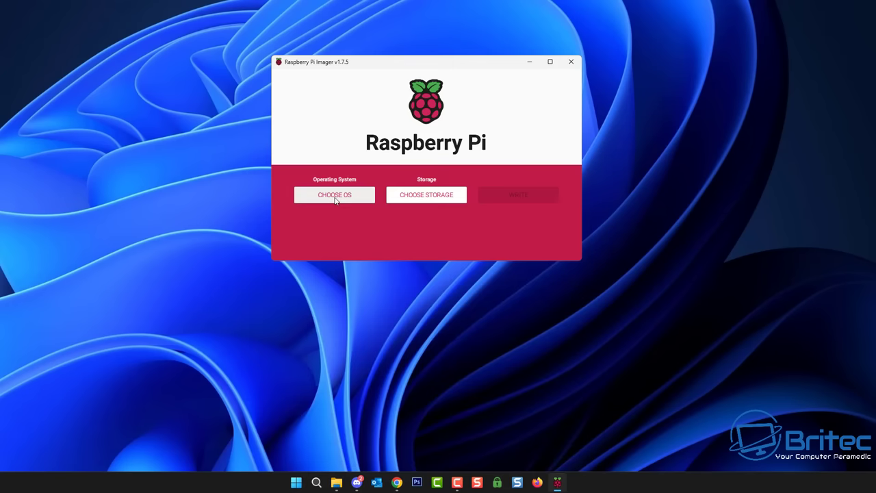
- Choose Erase as the operating system and the 127.9 GB Generic STORAGE DEVICE USB Device as the storage
left_click(336, 199)
scroll(335, 200, "down", 5)
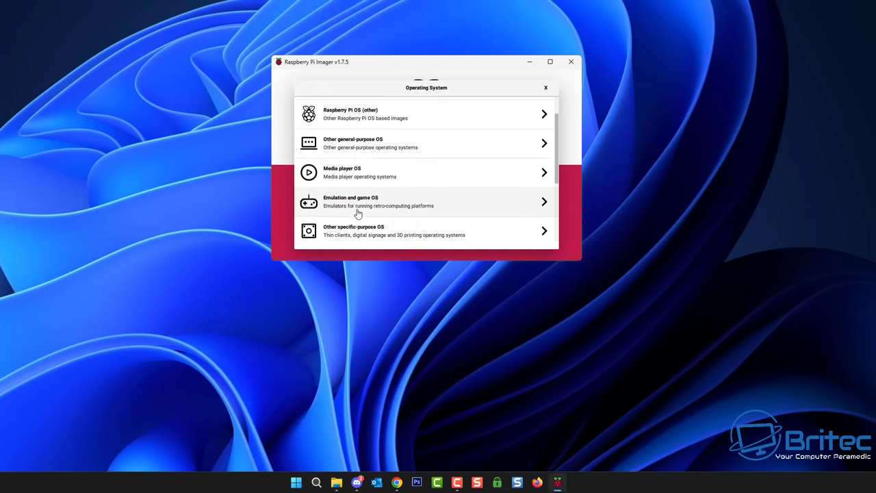
left_click(343, 206)
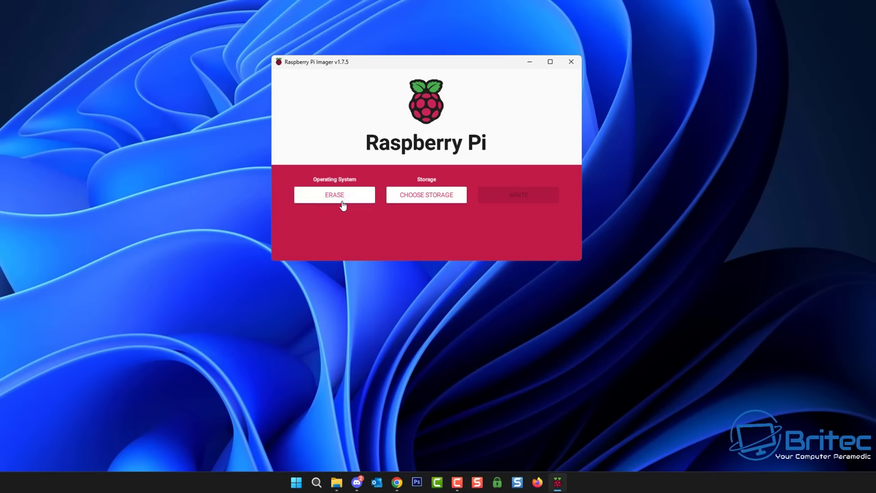
left_click(415, 198)
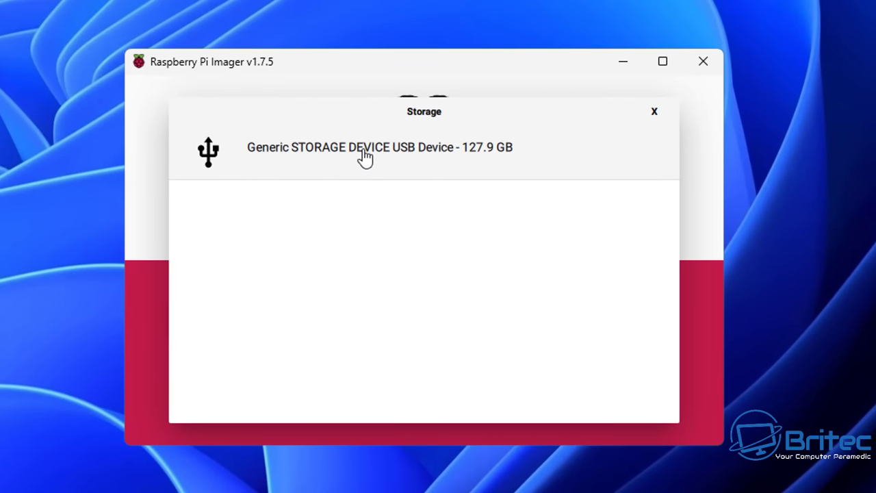
left_click(362, 157)
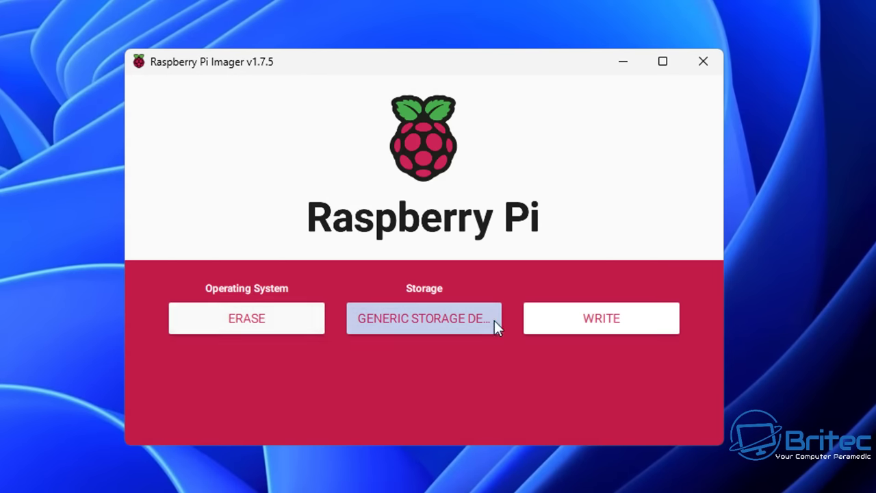
- Try to erase the selected storage device, confirming the data loss, and close Raspberry Pi Imager
left_click(583, 321)
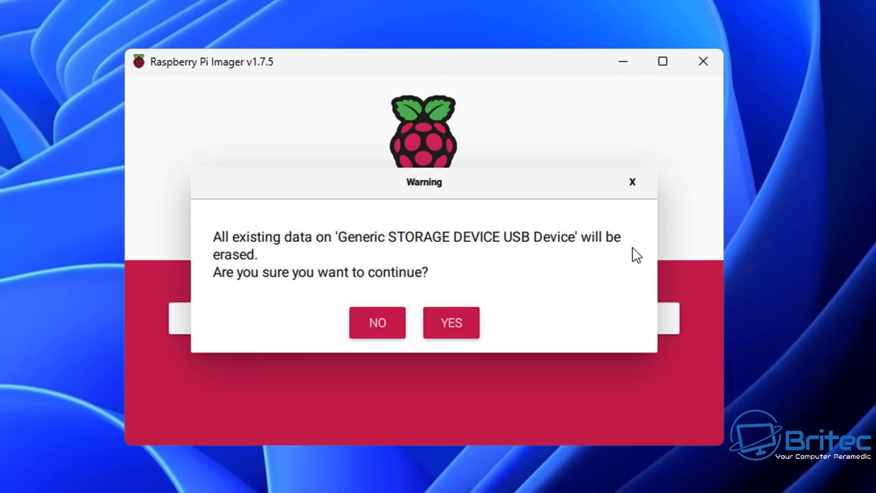
left_click(451, 323)
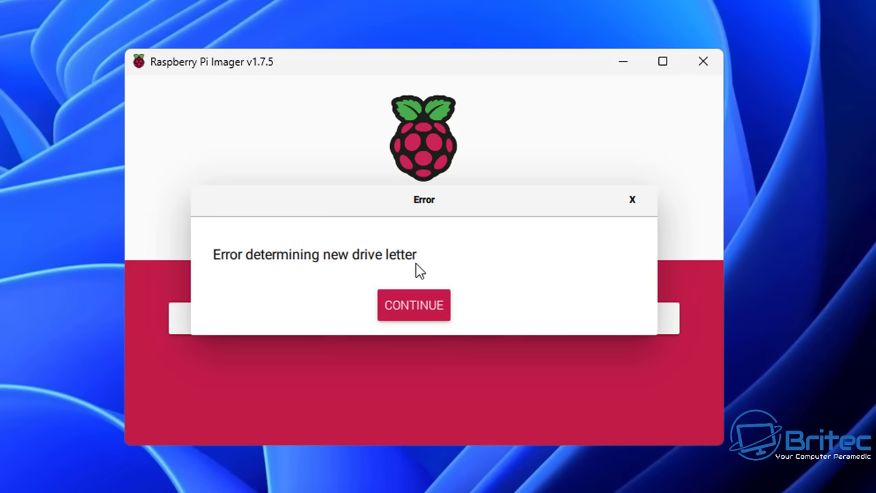
left_click(424, 305)
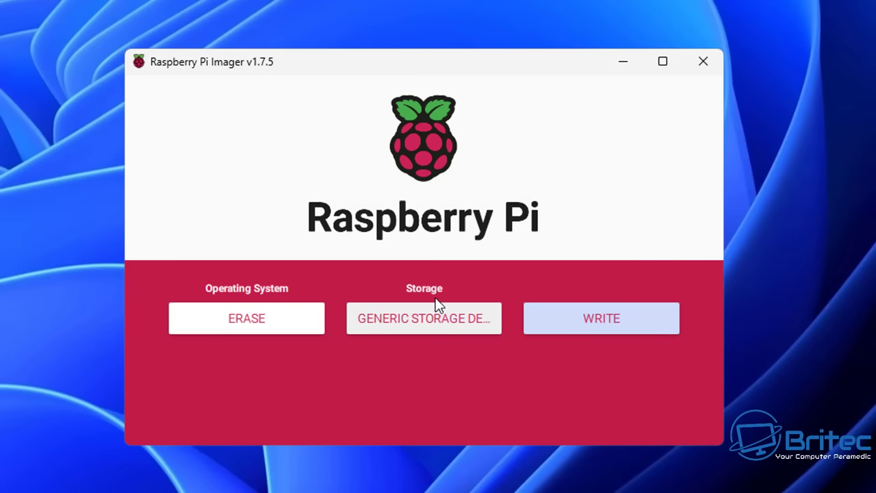
left_click(700, 63)
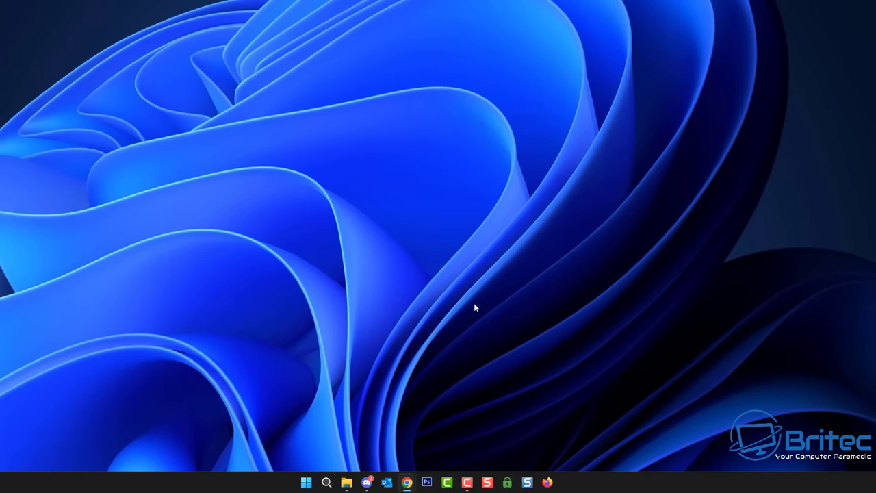
- Start diskpart in a Command Prompt run as administrator and list the disks
left_click(327, 483)
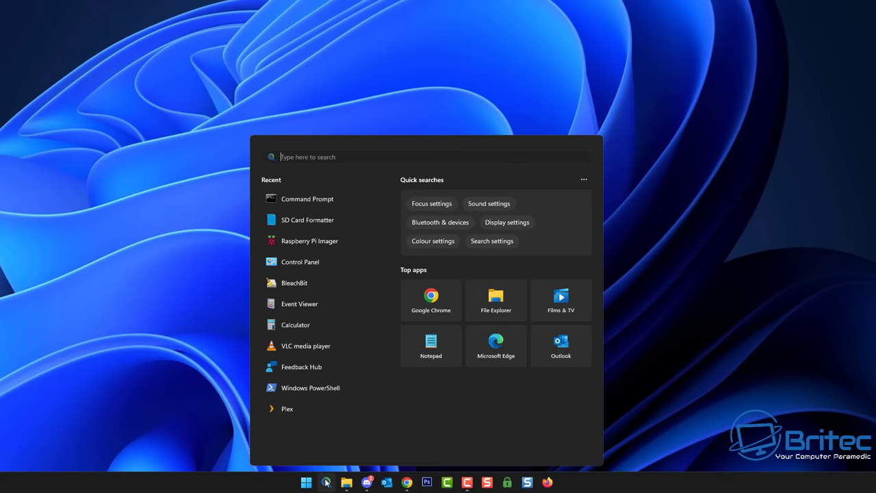
type("cmd")
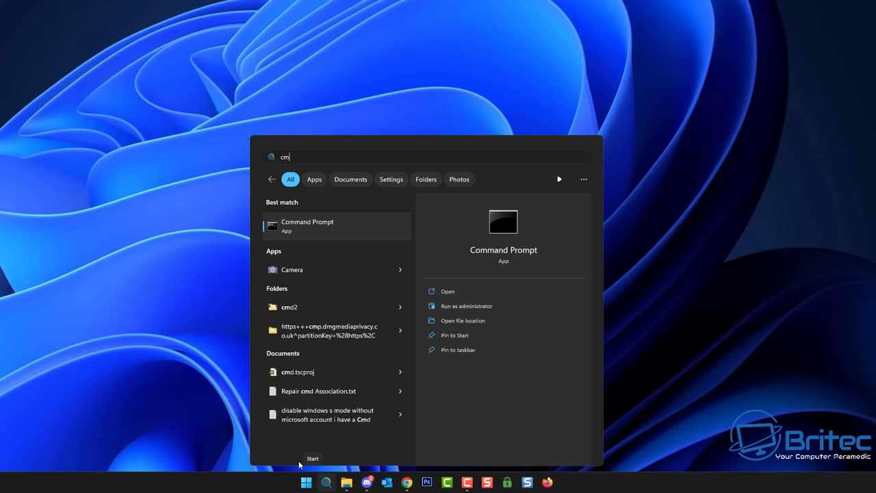
left_click(462, 306)
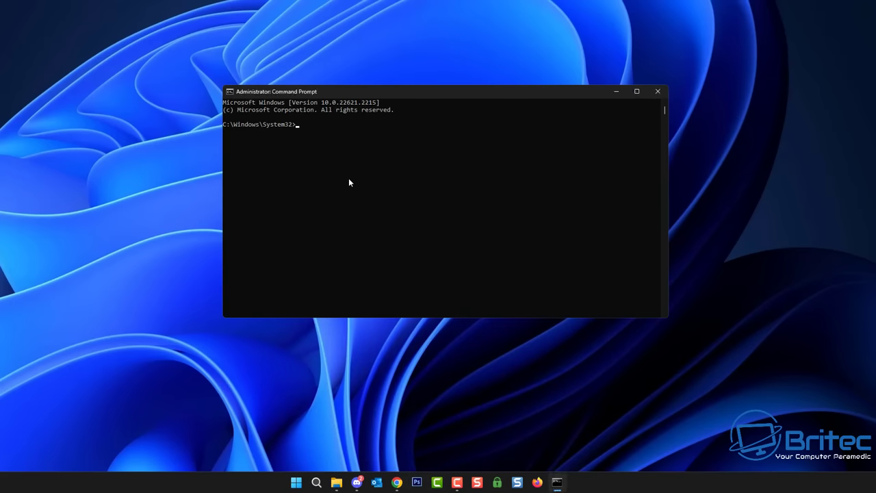
type("diskpart")
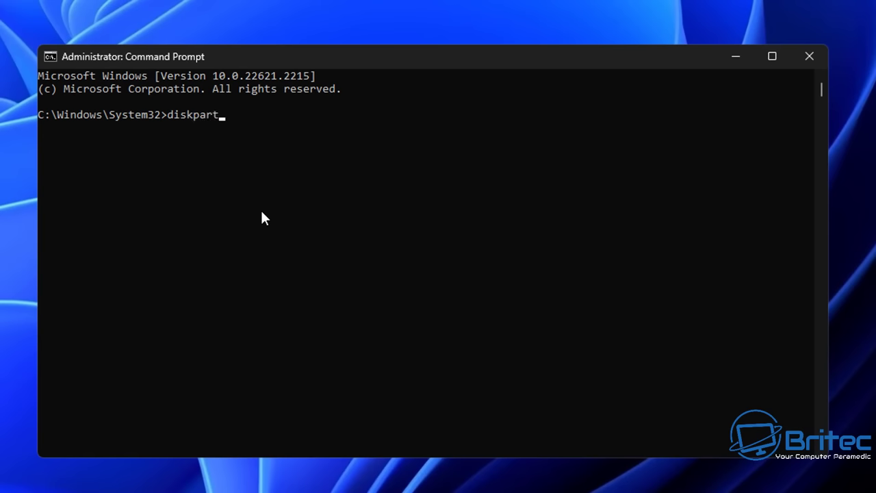
key("Return")
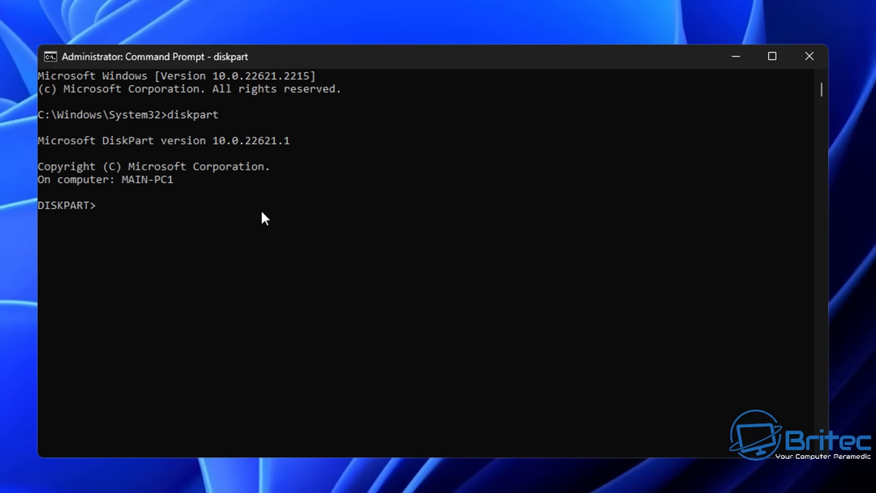
type("list disk")
key("Return")
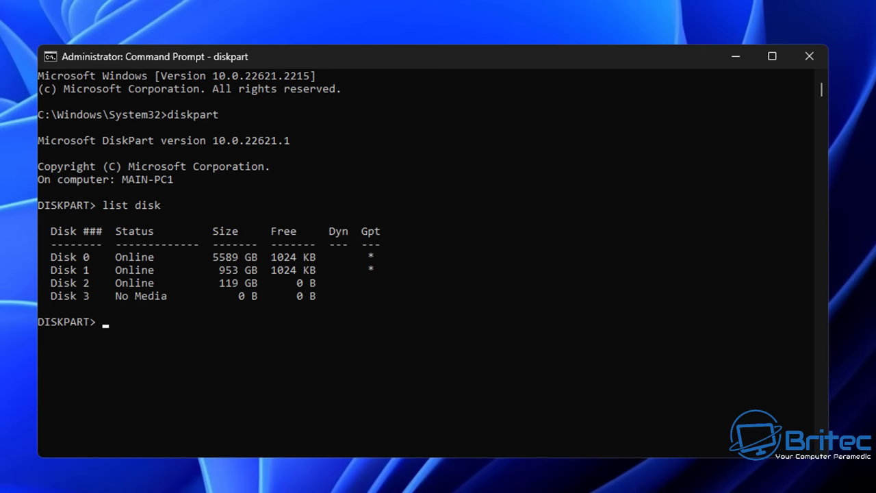
- Examine Disk 2 and its RAW partition in Disk Management to identify the SD card's disk number, and return to Command Prompt
key("super+x")
left_click(158, 441)
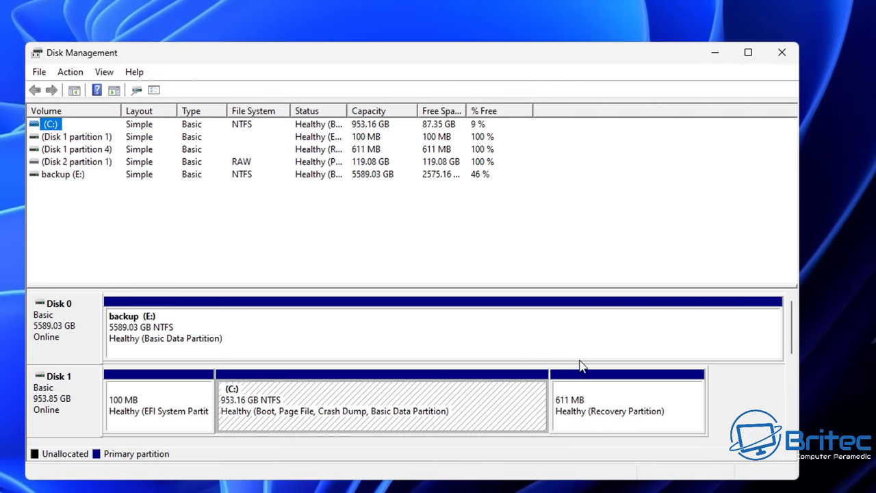
left_click_drag(791, 322, 790, 368)
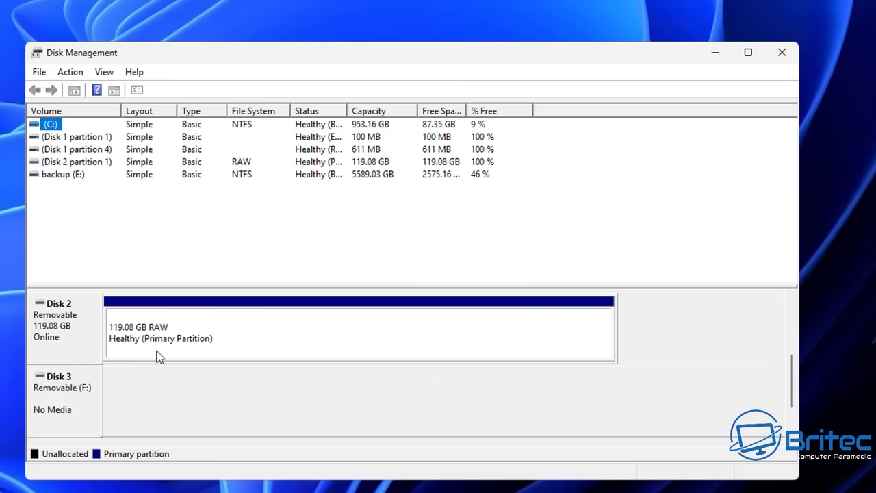
left_click(62, 339)
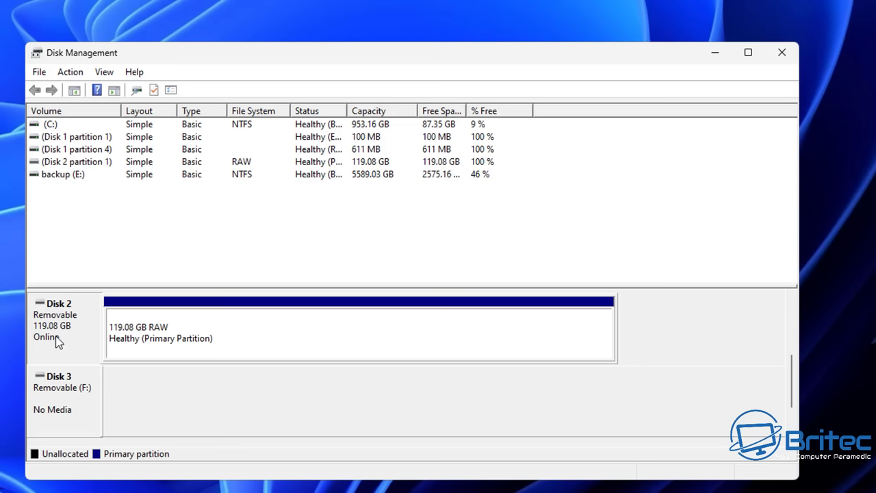
left_click(153, 342)
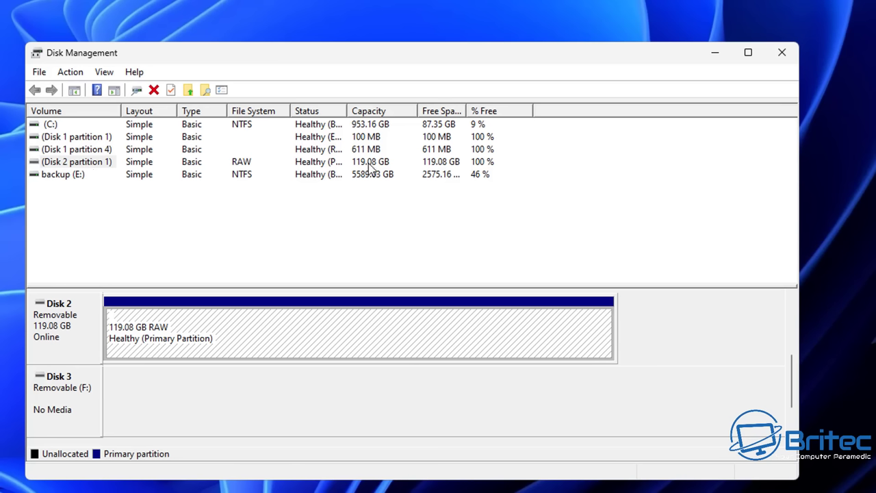
left_click(95, 167)
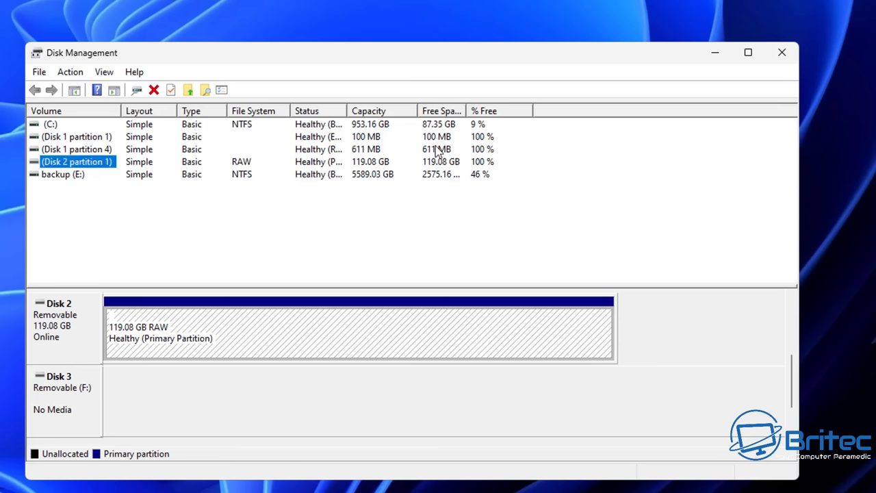
left_click(715, 56)
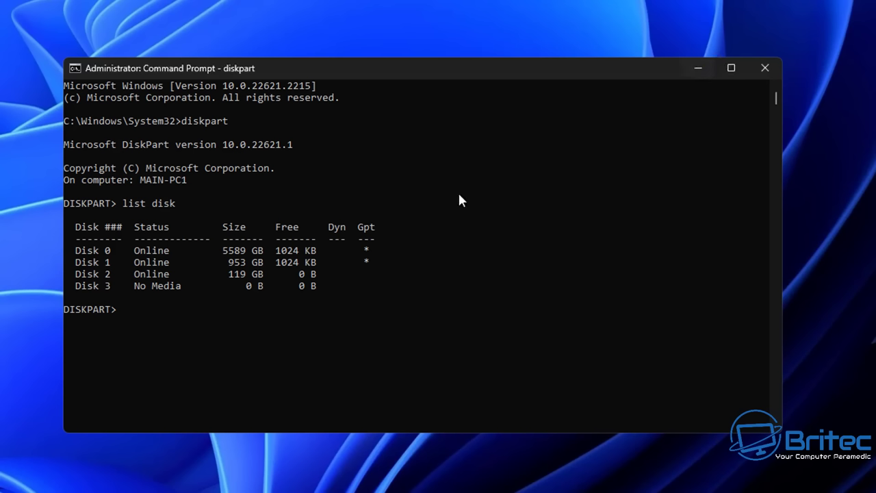
- Select disk 2 in diskpart
left_click(96, 277)
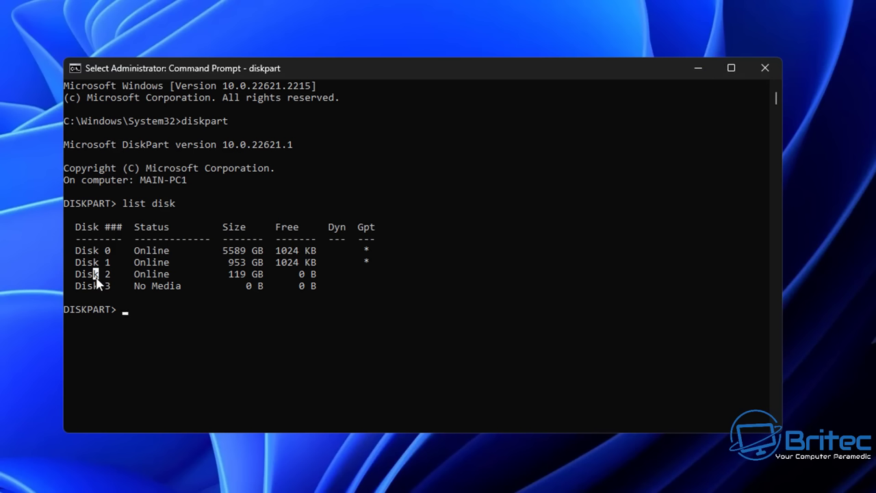
left_click(114, 320)
type("sele")
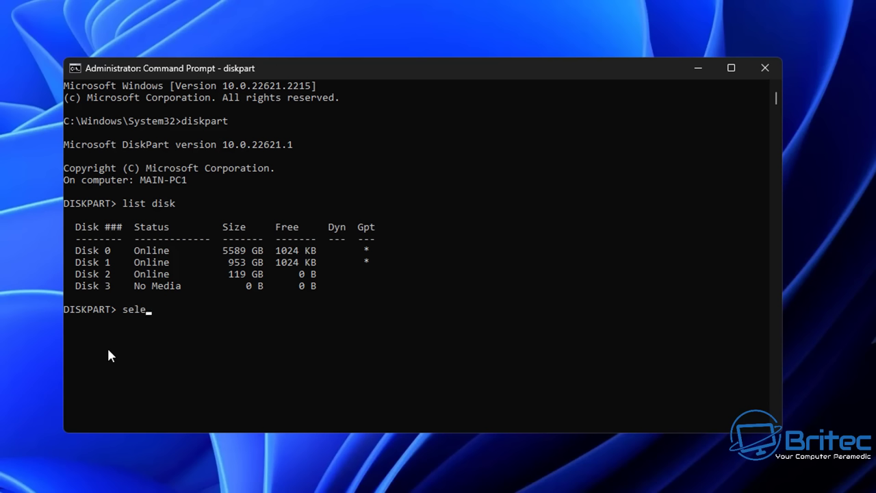
type("ct disk 2")
key("Return")
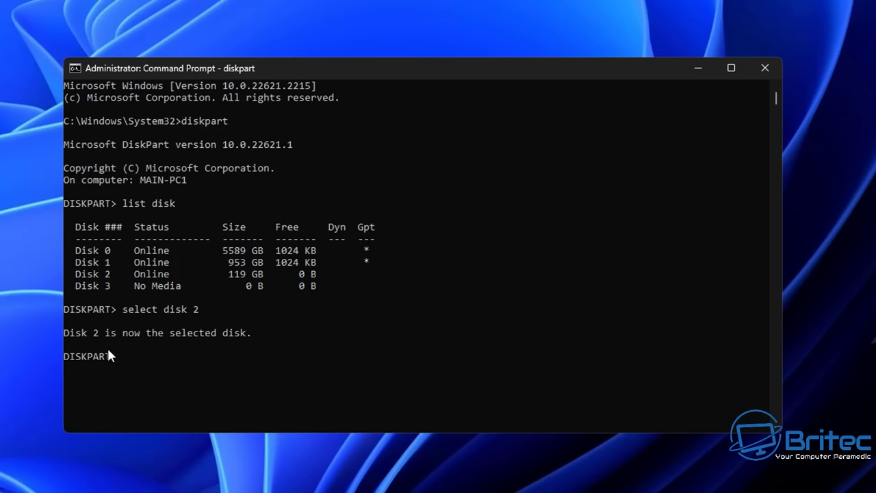
- List the volumes in diskpart and select volume 4
type("list volume")
key("Return")
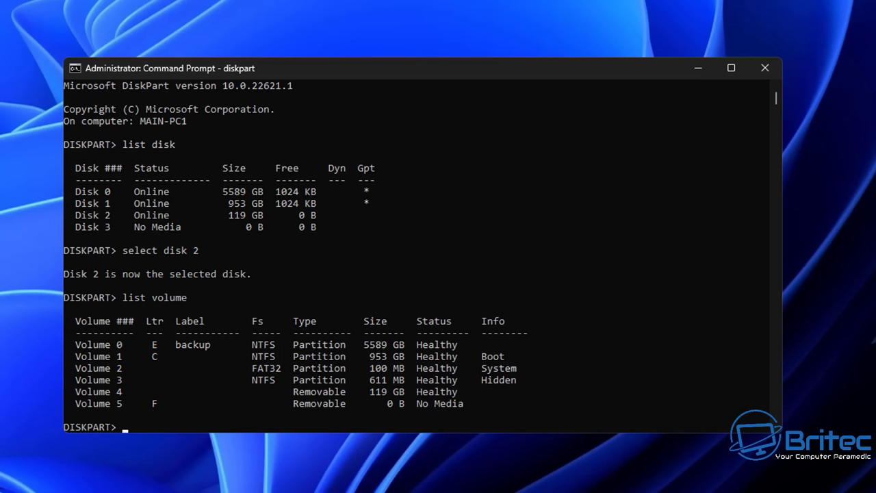
type("select volume 4")
key("Return")
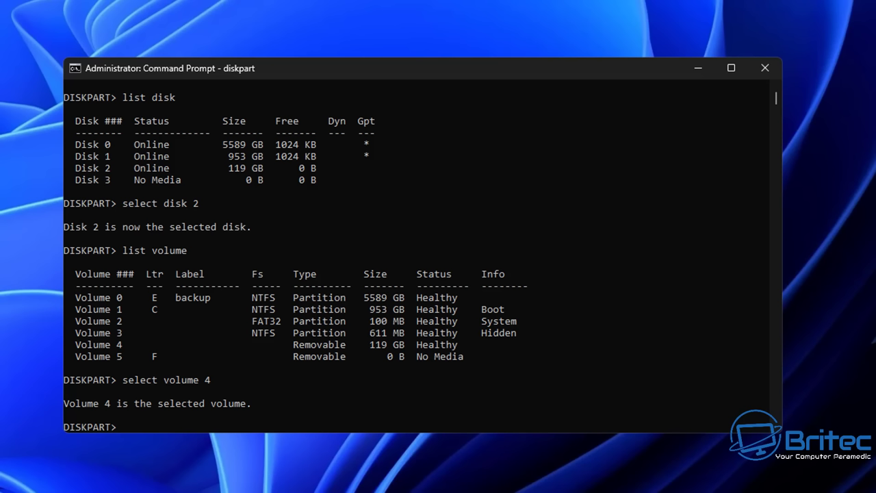
- Try to format the selected volume with the command format fs=exFAT
type("format fs=ntfs")
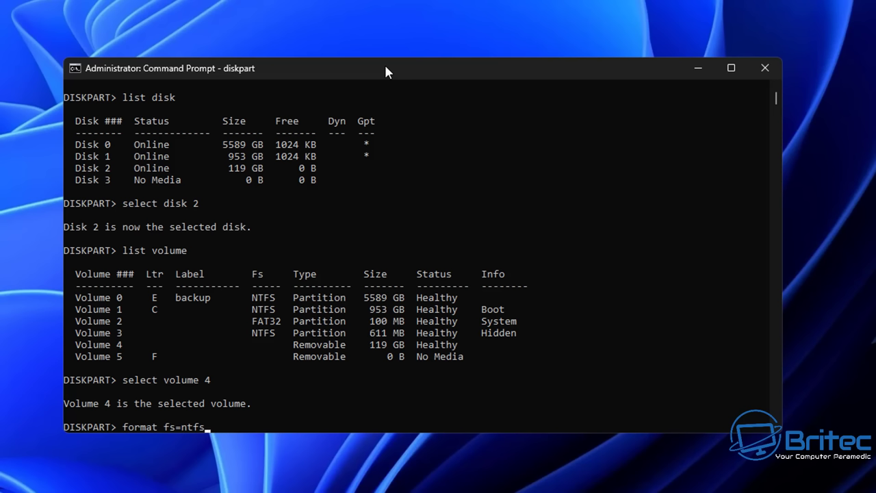
key("BackSpace")
key("BackSpace")
key("BackSpace")
key("BackSpace")
type("exFAT")
key("Return")
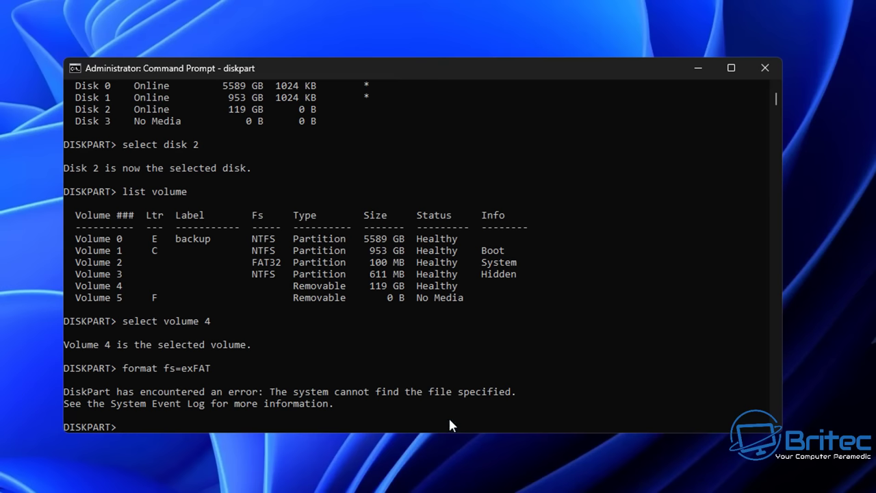
- Run the clean command in diskpart to wipe the selected disk
scroll(340, 381, "down", 1)
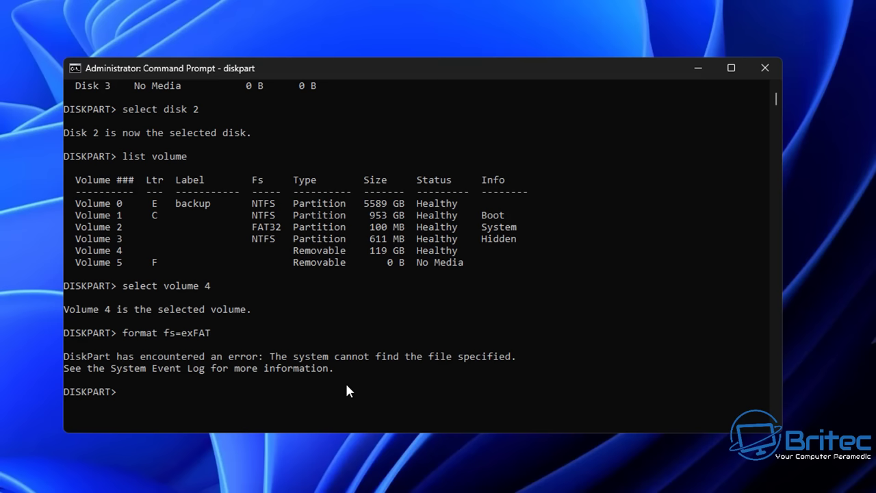
type("clean")
key("Return")
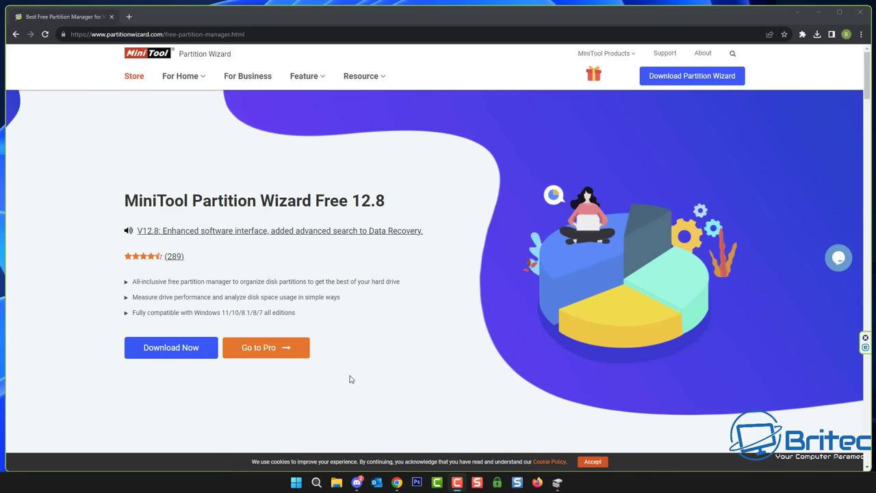
- Download MiniTool Partition Wizard Free from its website and launch the pw-free-online.exe installer, proceeding to the choice of edition
left_click(158, 360)
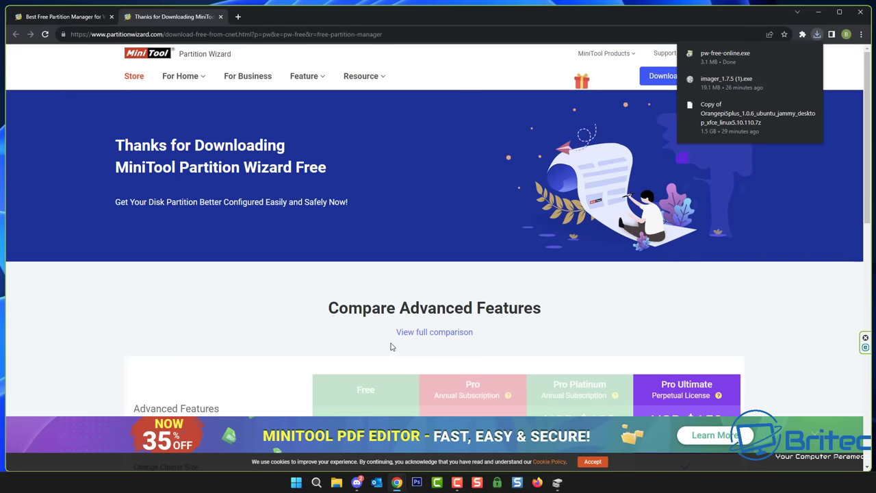
left_click(716, 59)
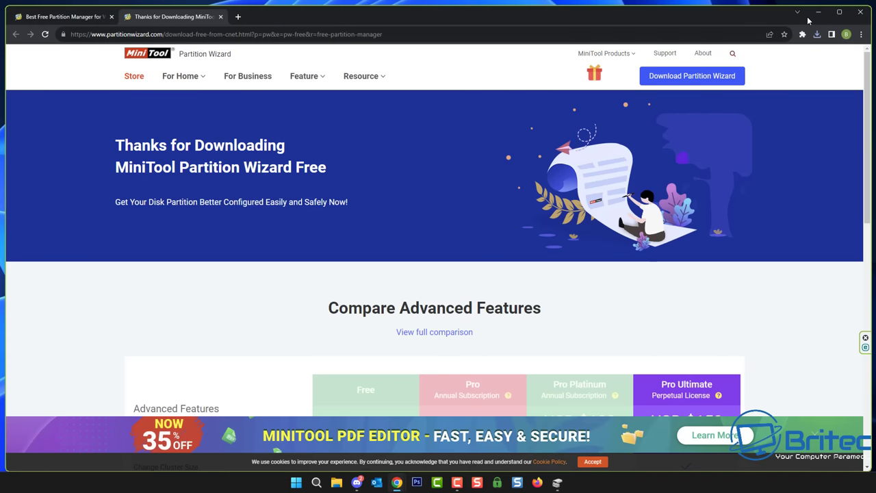
left_click(820, 13)
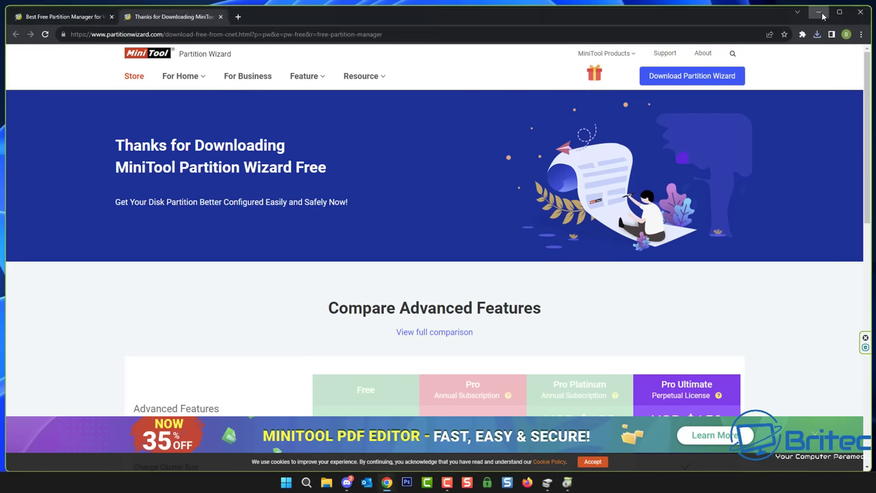
left_click(463, 182)
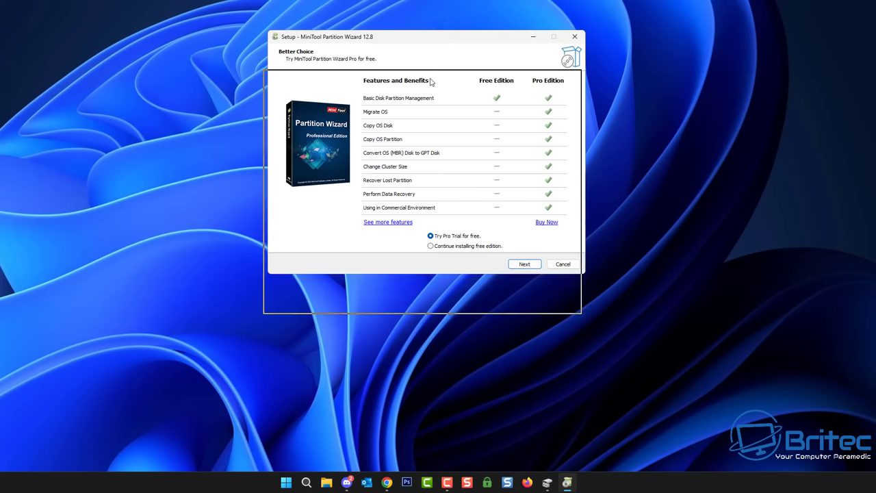
left_click_drag(436, 44, 432, 83)
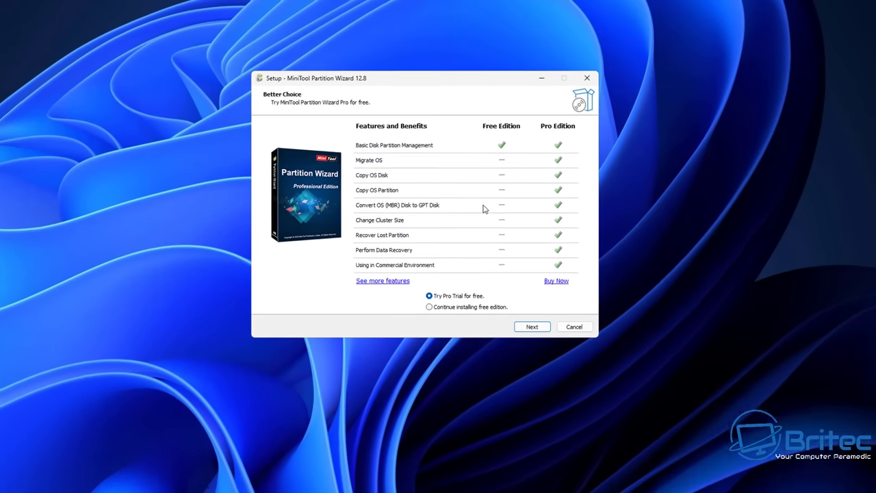
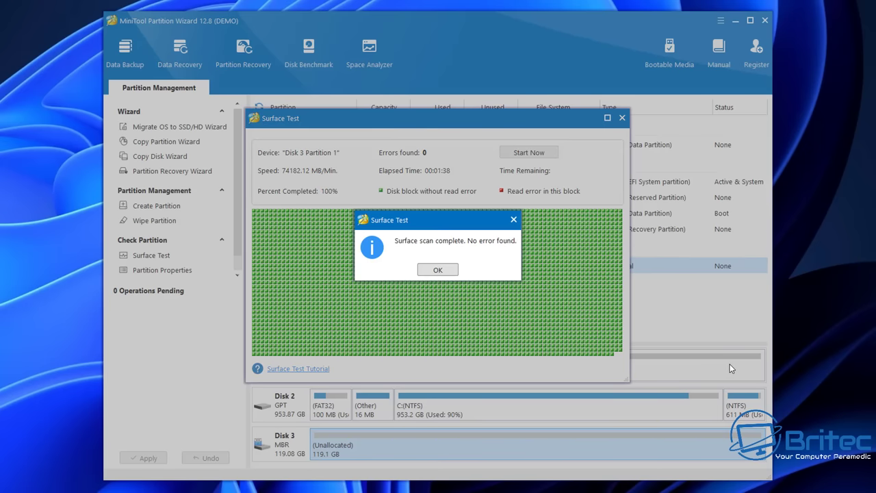
- Dismiss the surface scan result for Disk 3 Partition 1 and exit the Surface Test
left_click(447, 271)
left_click(623, 118)
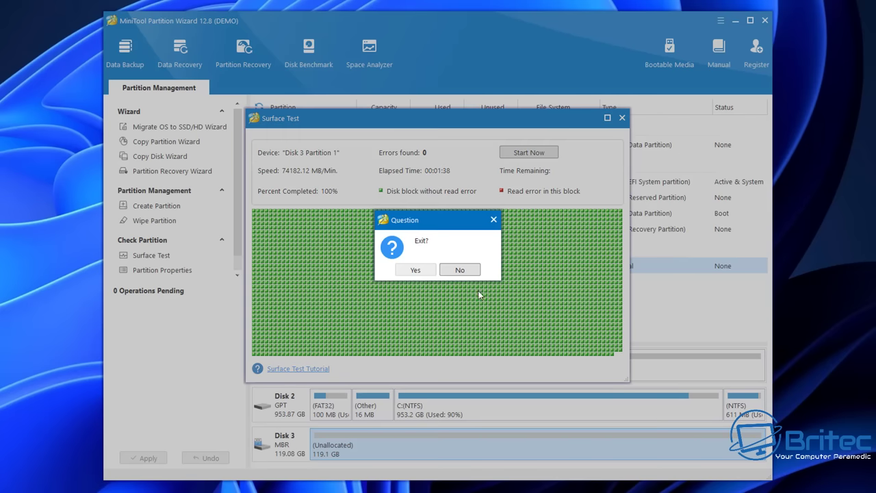
left_click(460, 270)
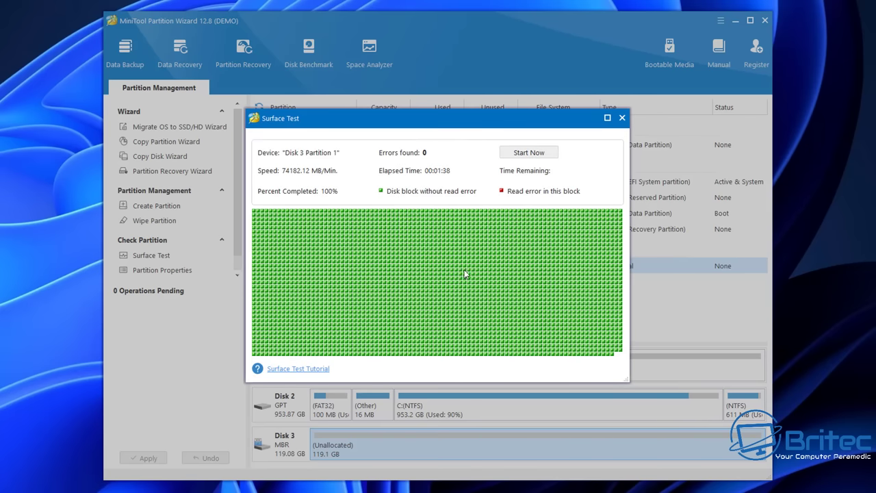
left_click(623, 118)
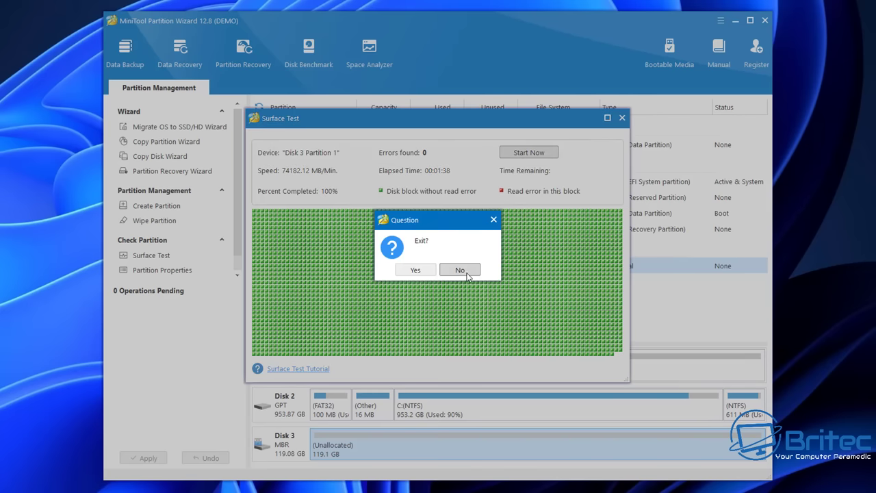
left_click(415, 270)
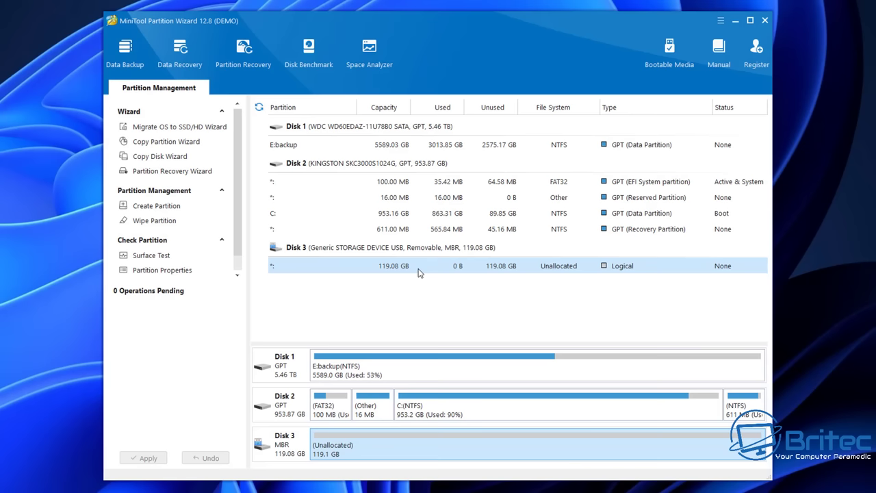
- Wipe Disk 3 with the Fill Sectors with Zero method and apply the pending operation
left_click(295, 449)
right_click(294, 448)
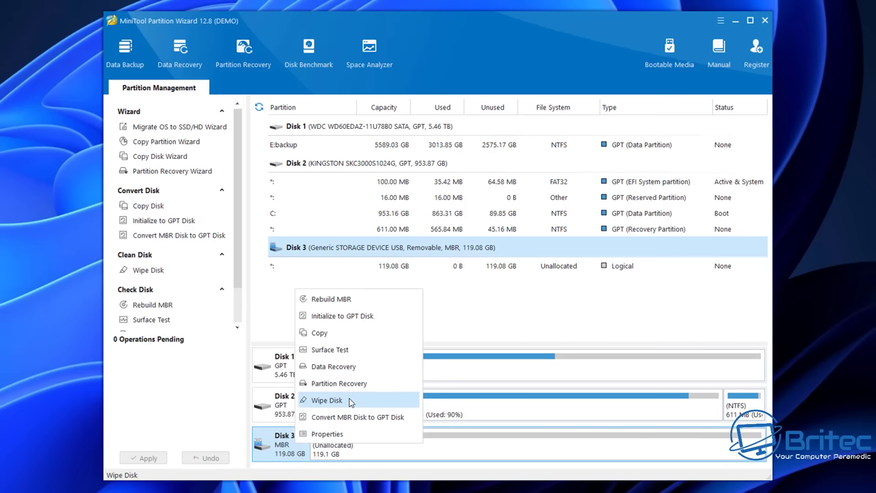
left_click(327, 401)
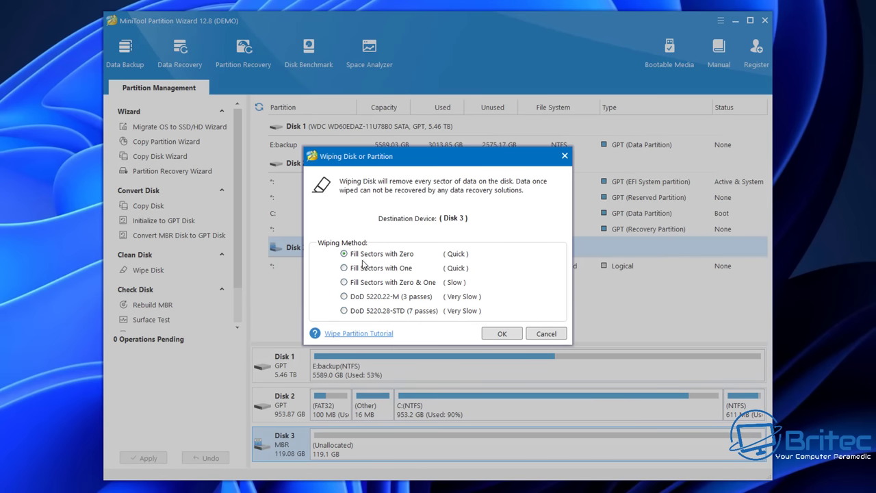
left_click(496, 334)
left_click(498, 335)
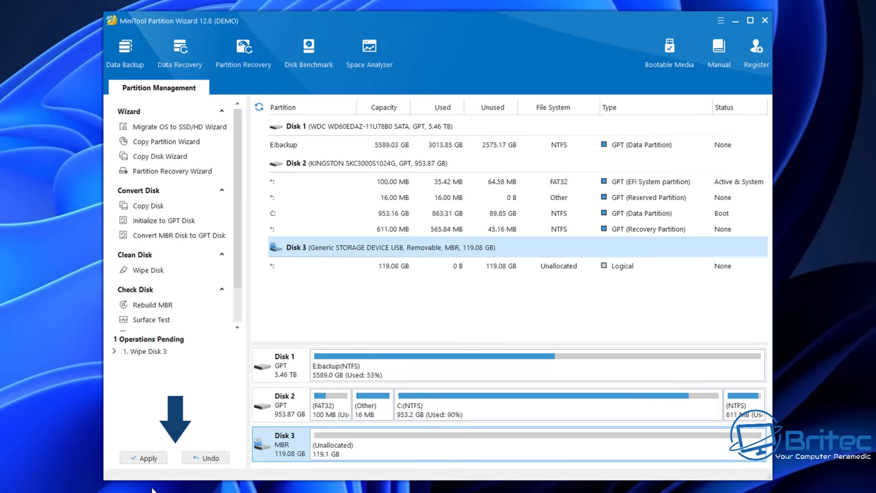
left_click(150, 460)
left_click(412, 278)
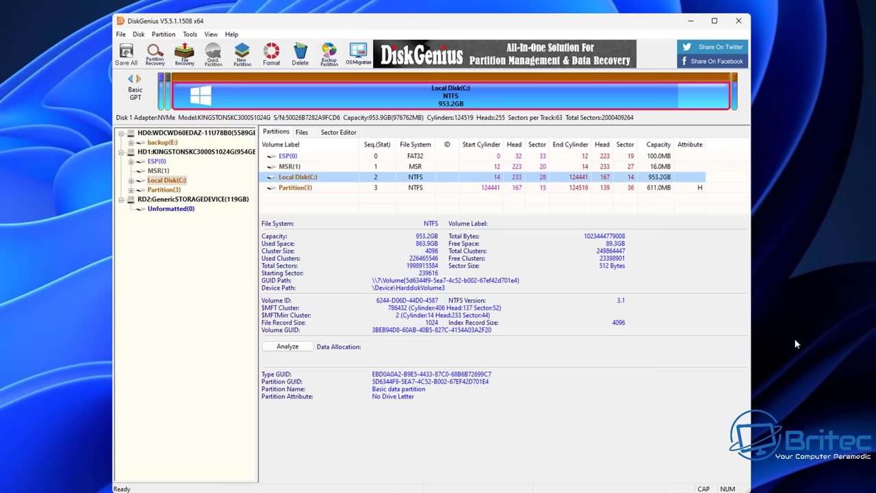
- Switch to DiskGenius and open Verify Or Repair Bad Sectors for the disk RD2:GenericSTORAGEDEVICE(119GB)
left_click(302, 191)
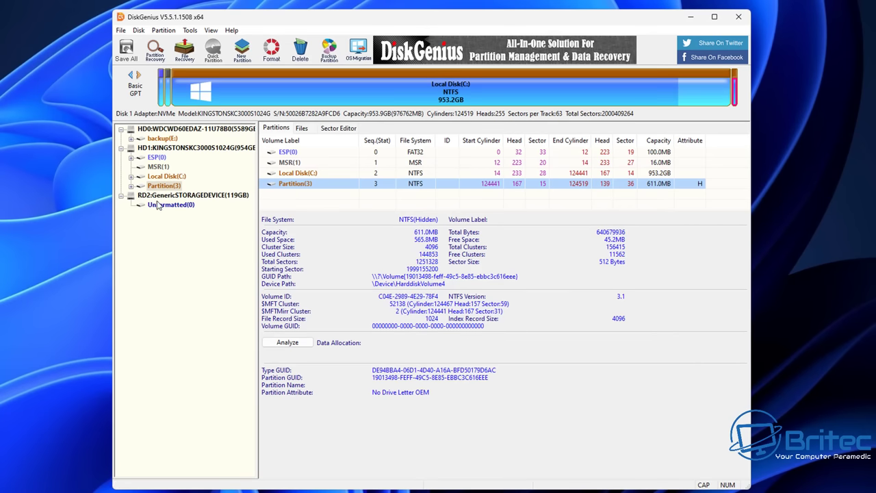
left_click(179, 197)
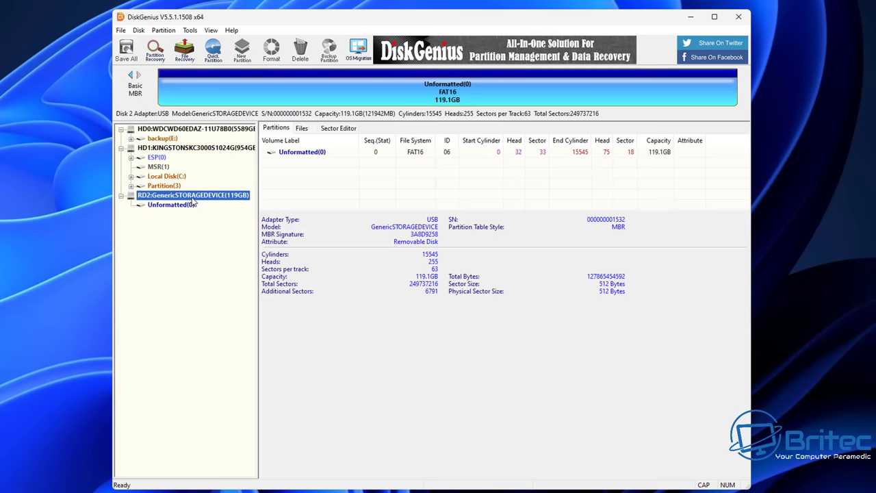
right_click(194, 199)
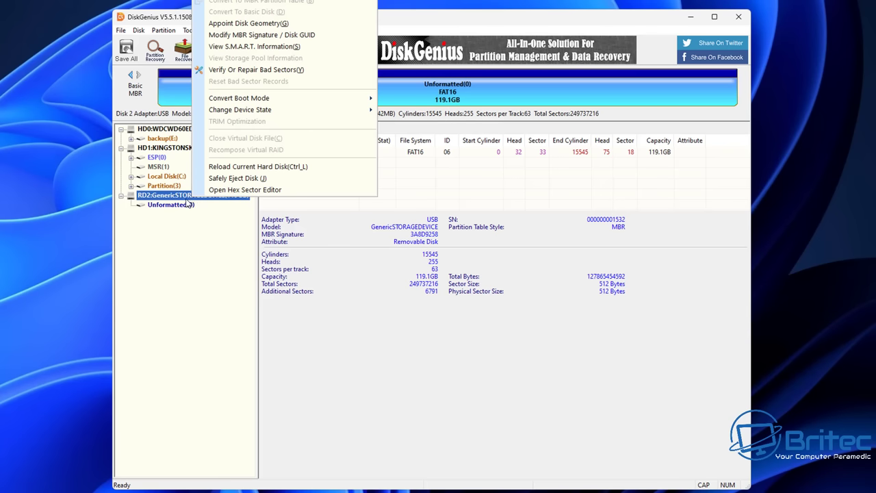
left_click(177, 204)
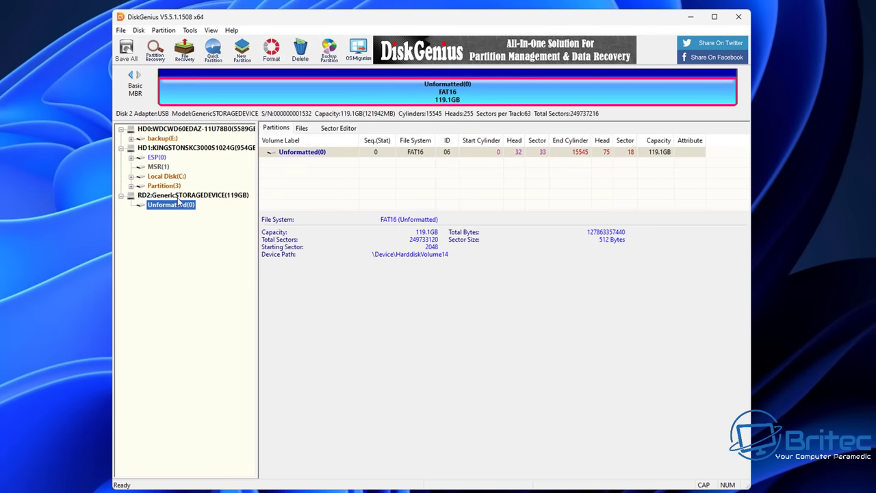
left_click(176, 199)
right_click(177, 200)
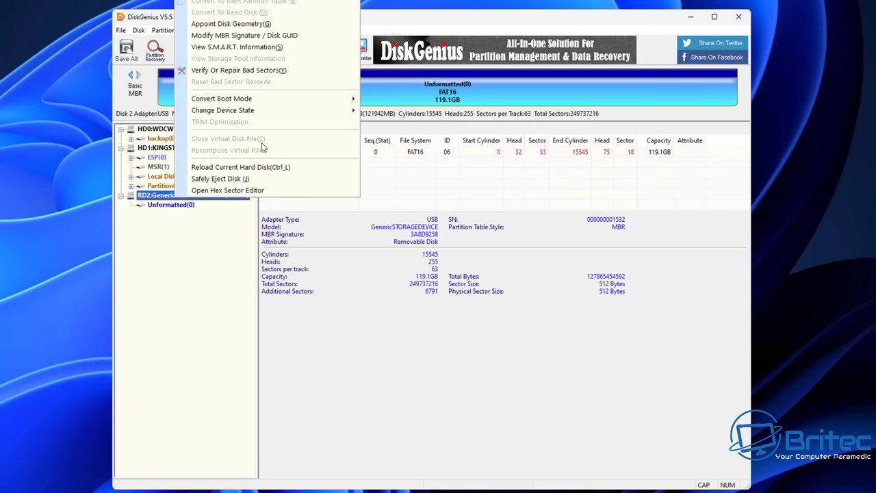
left_click(263, 72)
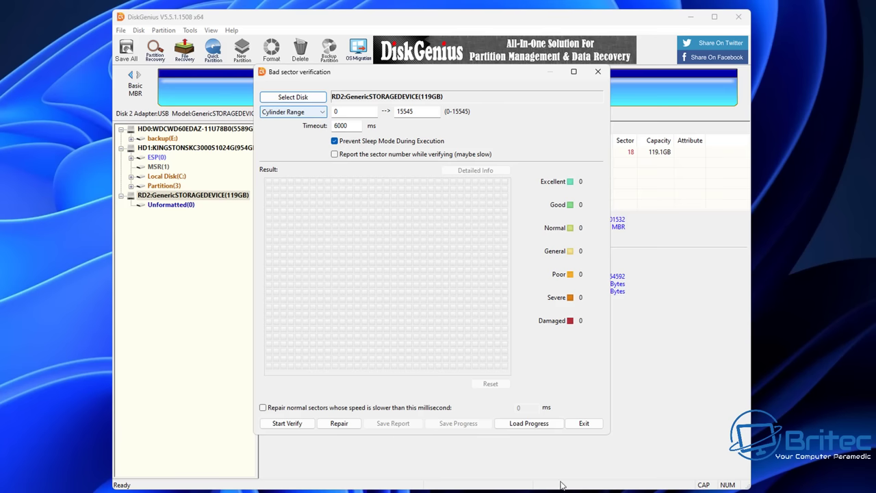
- Try a bad sector verification of the 119GB storage device over cylinders 0 to 15545, stopping and closing it
left_click(279, 428)
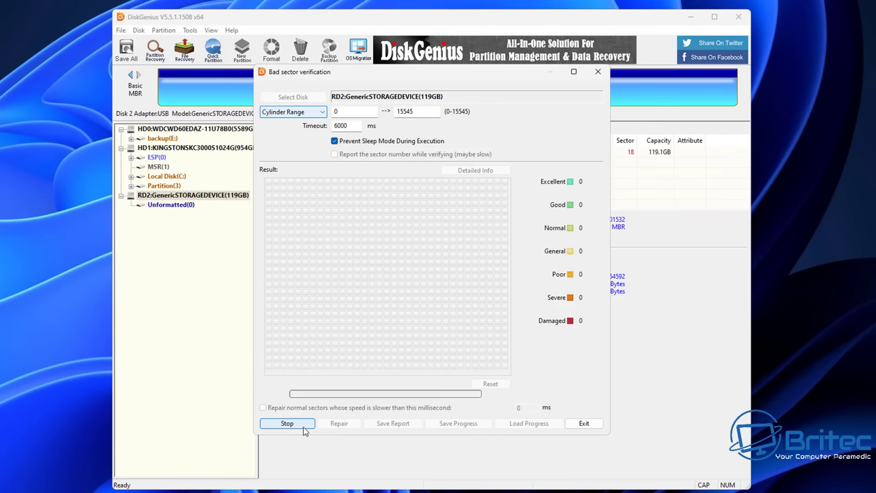
left_click(292, 429)
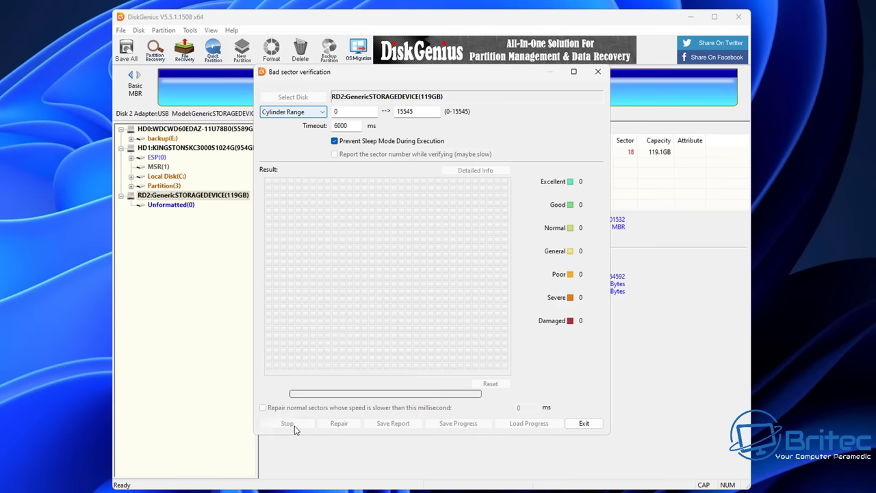
left_click(597, 71)
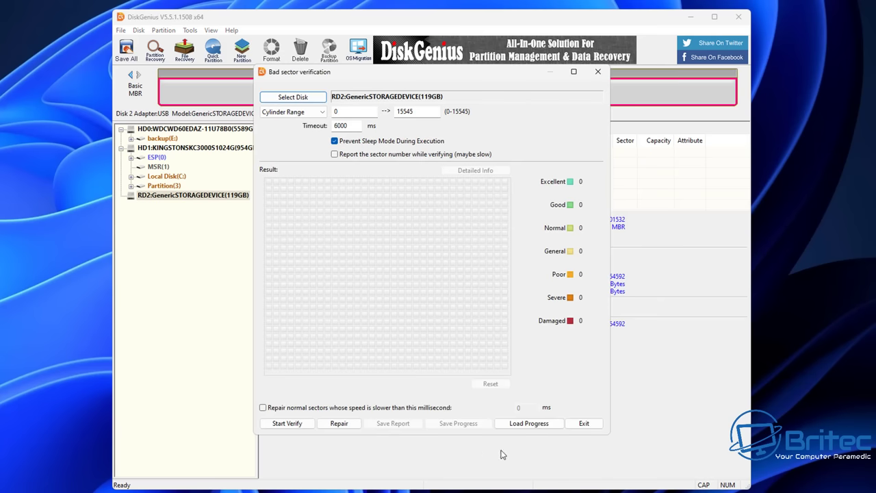
- Start the bad sector verification of the storage device with repair of slow normal sectors enabled
left_click(286, 424)
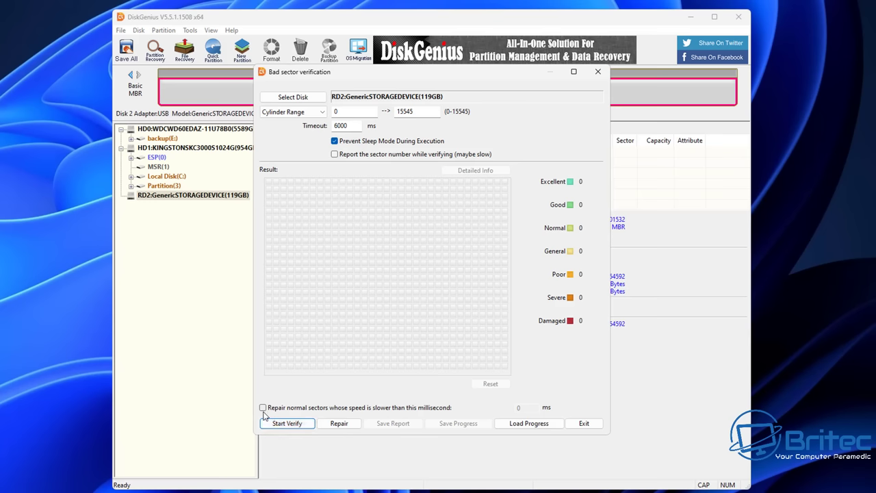
left_click(263, 408)
left_click(283, 426)
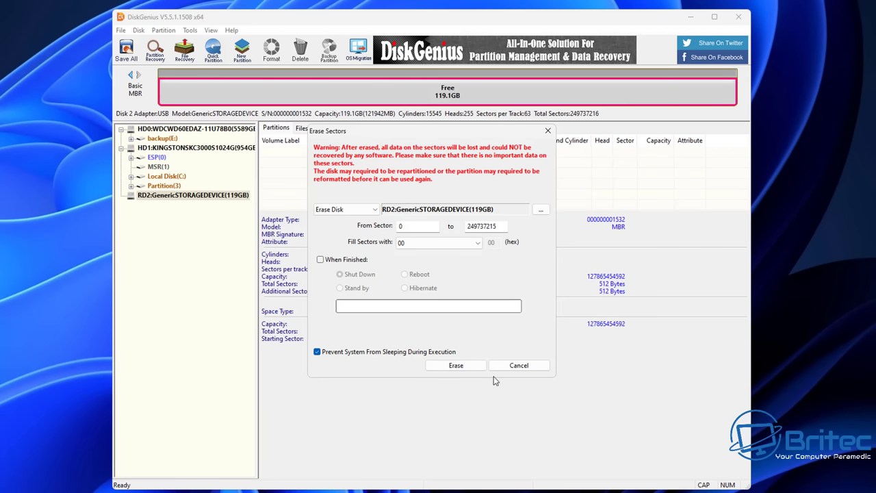
- Erase sectors 0 to 249737215 of RD2:GenericSTORAGEDEVICE(119GB), filling them with 00, and accept the partition table and data loss confirmations
left_click(456, 366)
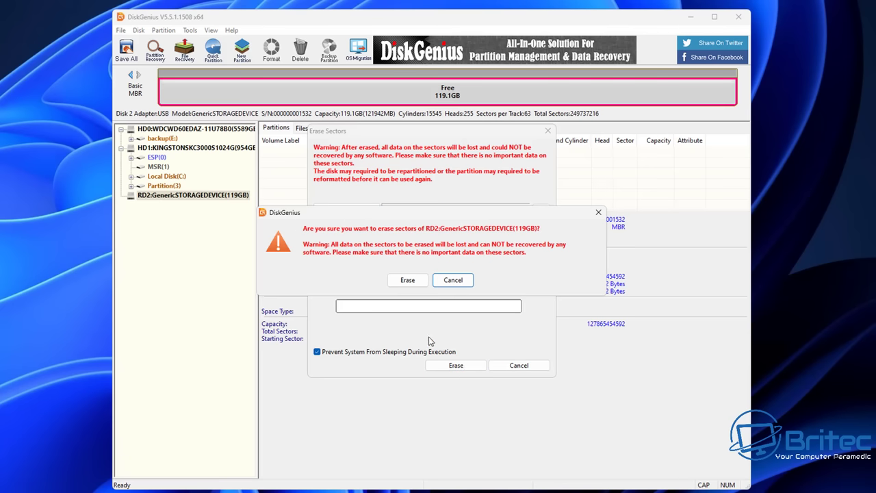
left_click(407, 280)
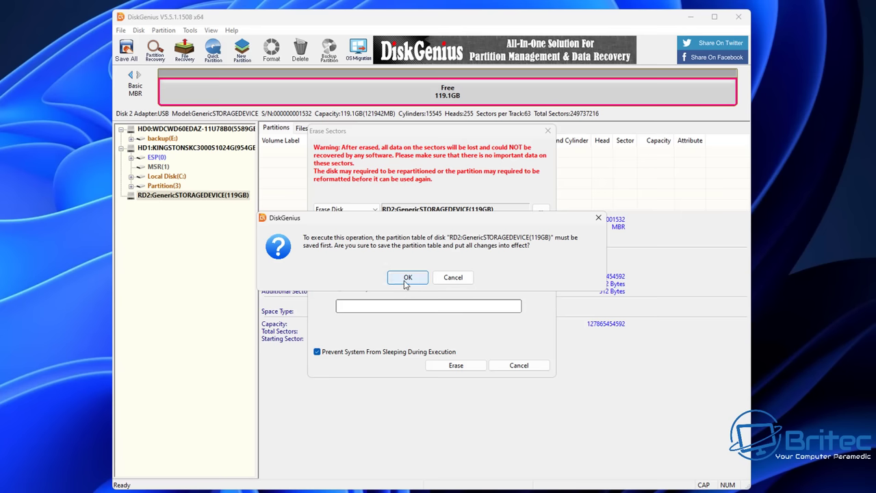
left_click(406, 279)
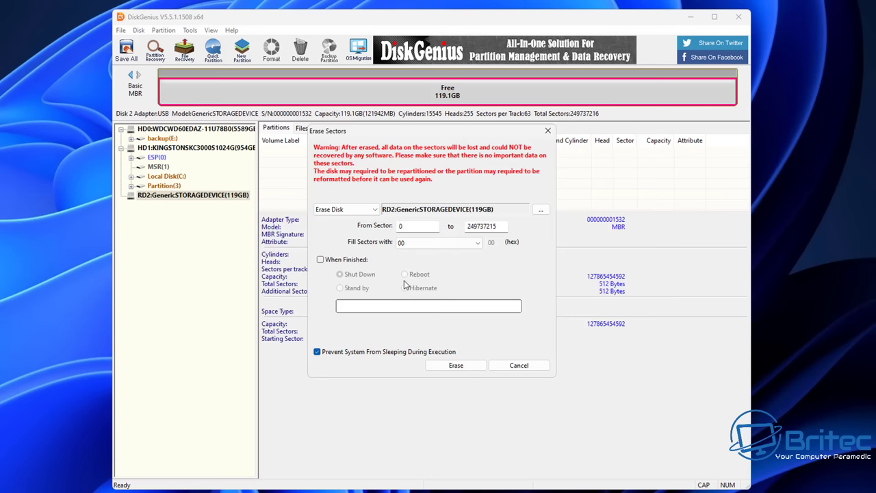
left_click(447, 367)
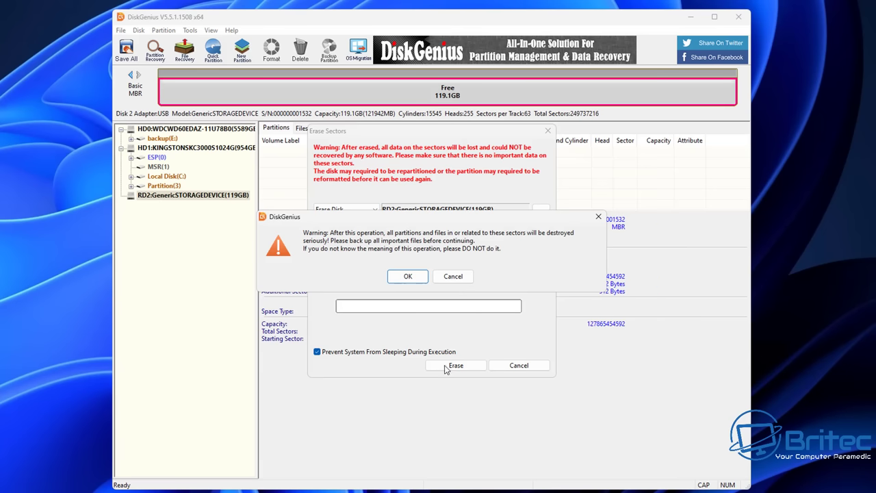
left_click(407, 279)
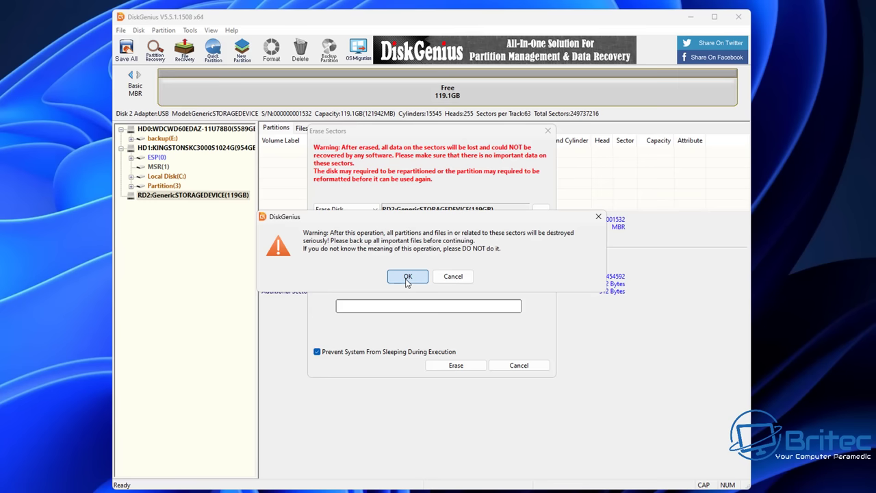
left_click(407, 277)
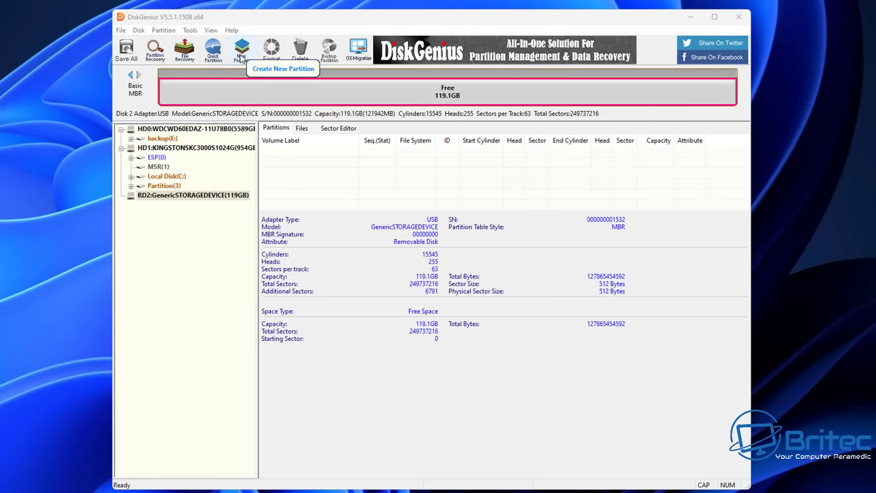
- Create a 119 GB primary FAT32 partition on the erased storage device, then write it to disk and format it
left_click(241, 52)
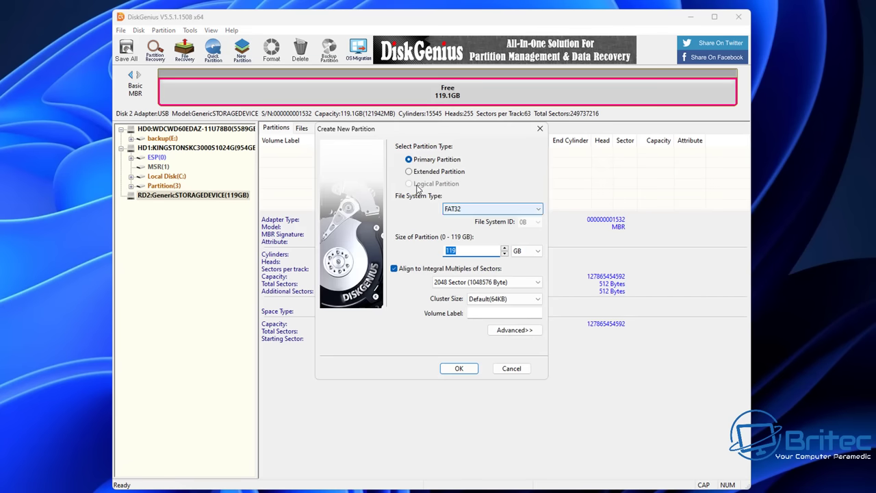
left_click(468, 370)
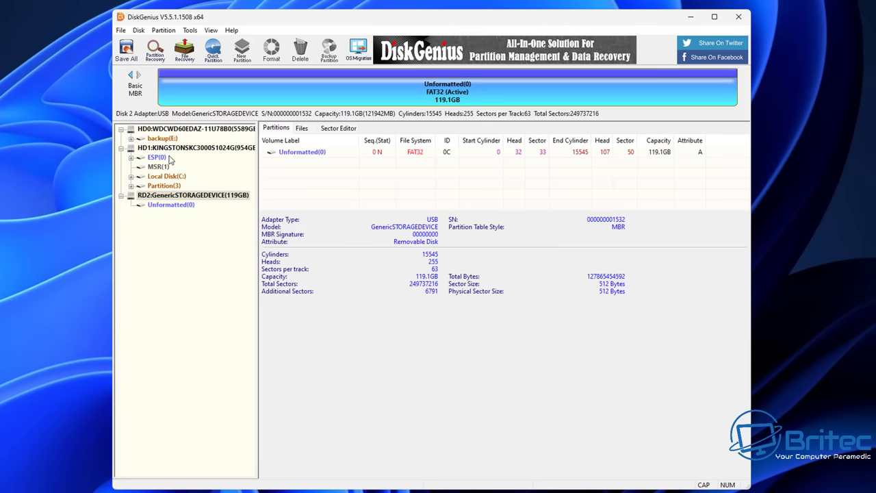
left_click(126, 50)
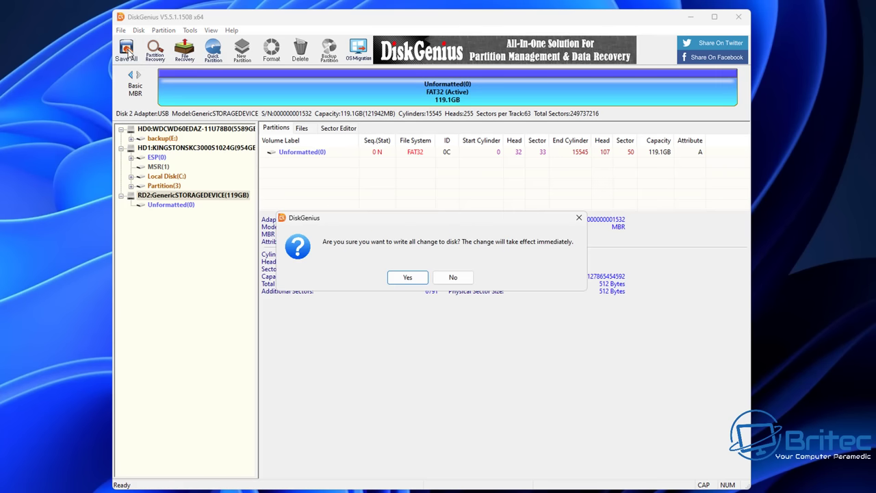
left_click(406, 278)
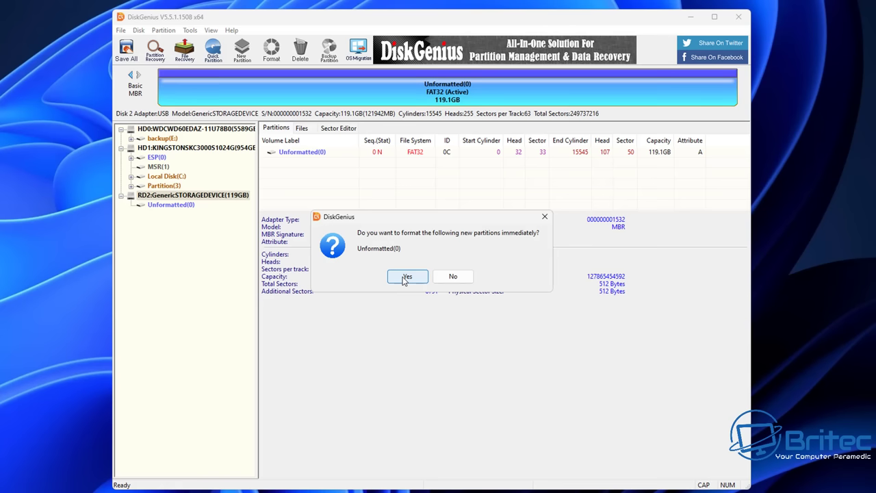
left_click(406, 277)
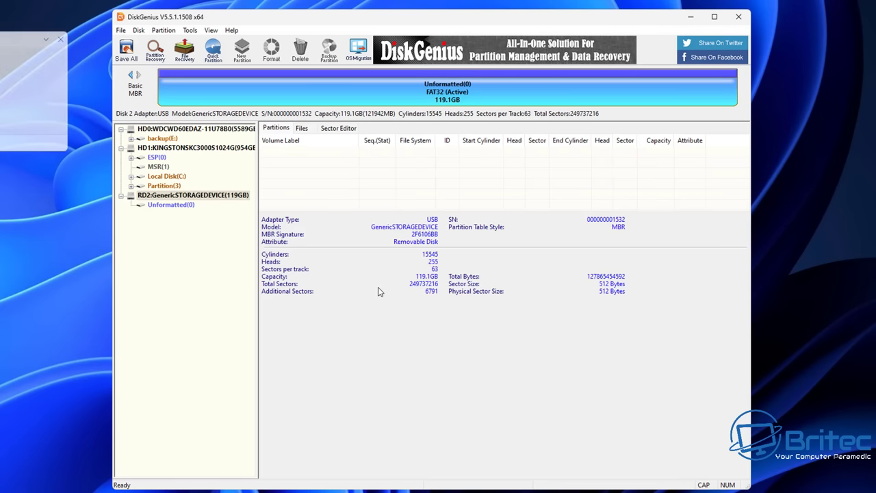
left_click(60, 41)
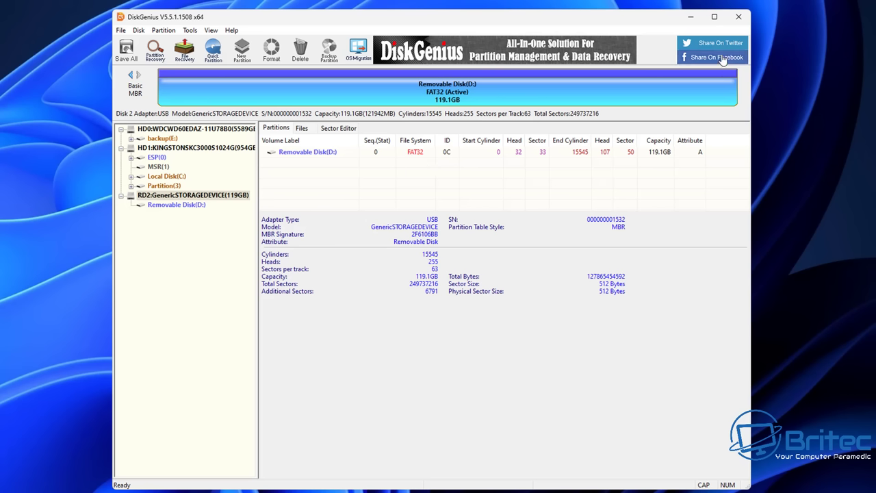
- Close DiskGenius after selecting Removable Disk(D:), and switch to File Explorer to check the drives
left_click(740, 17)
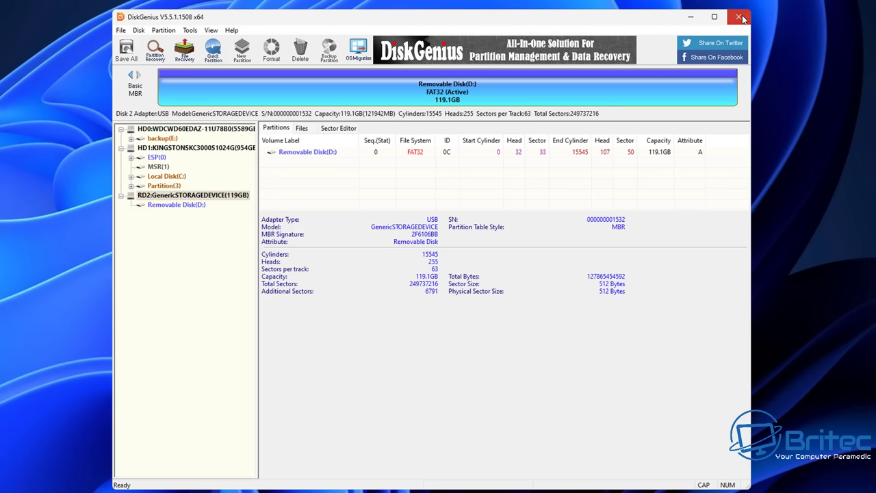
left_click(166, 207)
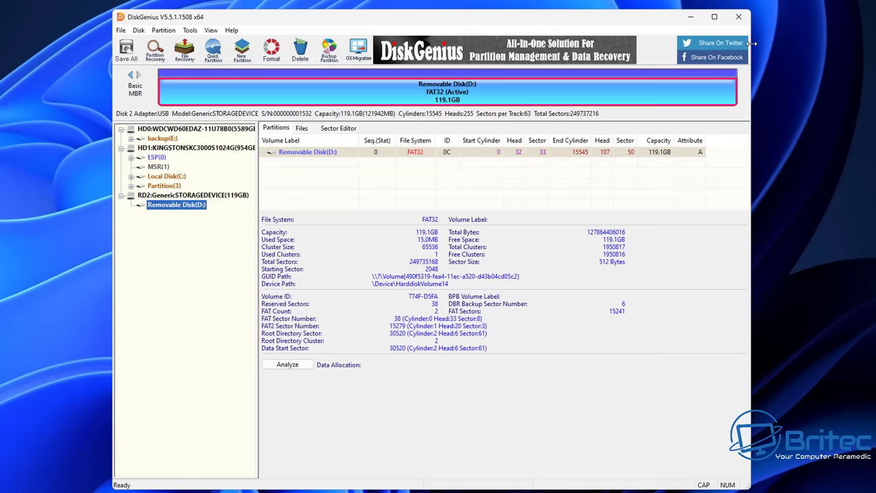
left_click(738, 16)
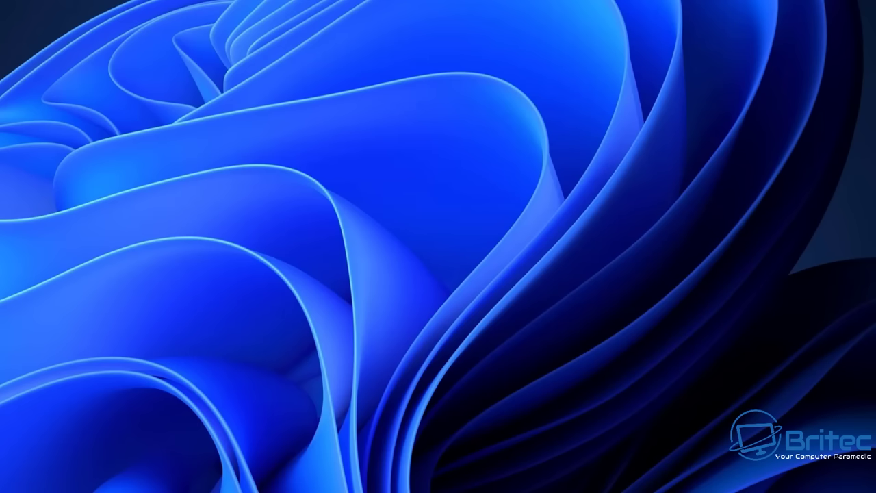
key("super+e")
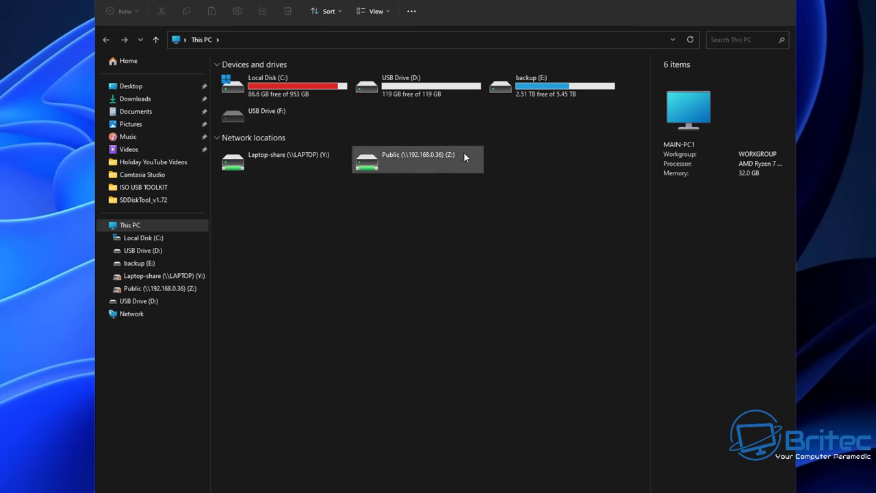
- Open USB Drive (D:) to check its contents and accessibility, and go back to This PC
double_click(419, 92)
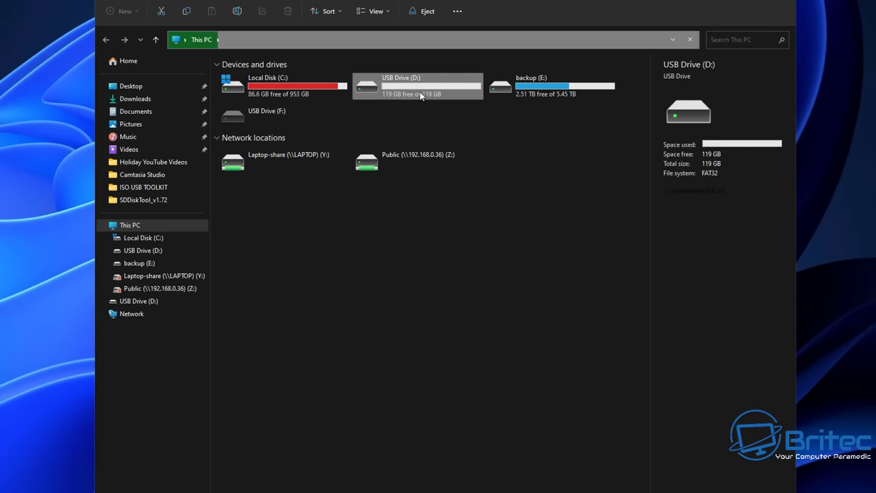
left_click(106, 39)
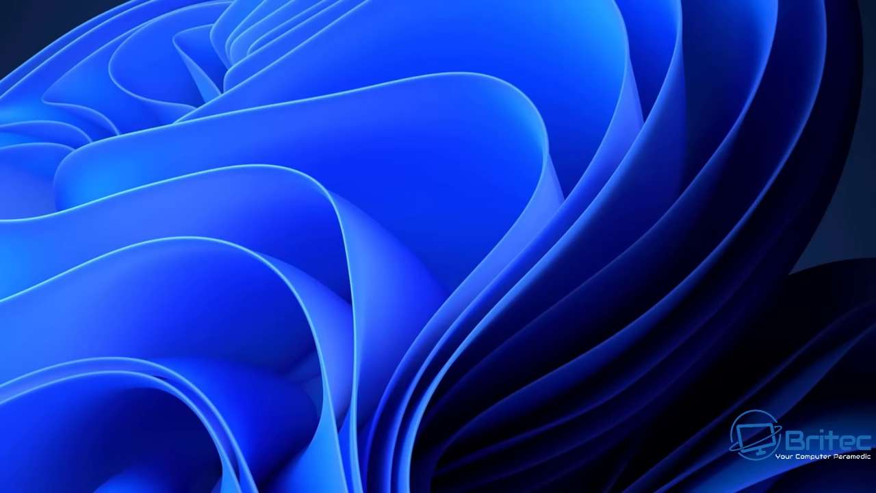
- Open Disk Management, examine the status and file system of the D: partition on Disk 2, and close the window
key("super+x")
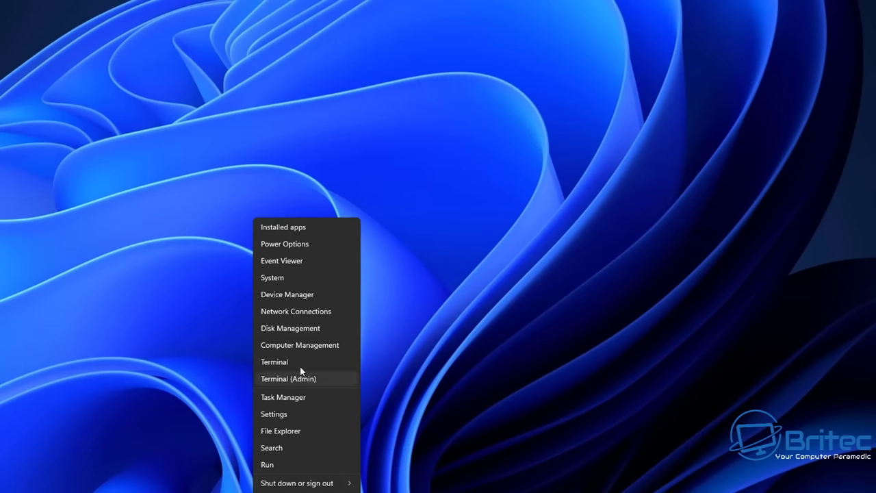
left_click(290, 329)
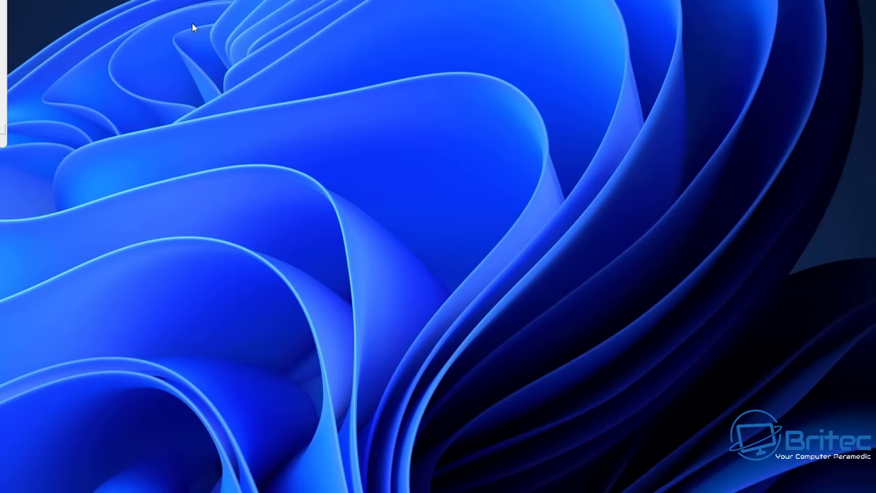
left_click_drag(43, 41, 534, 75)
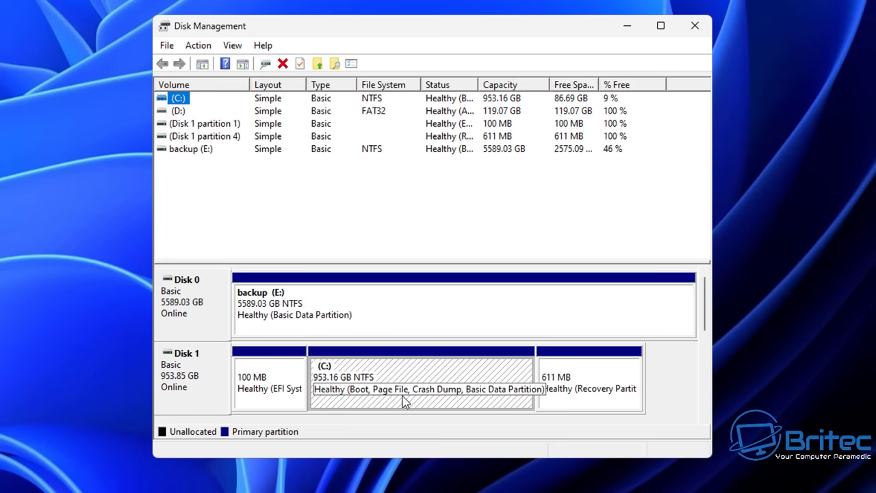
scroll(705, 310, "down", 3)
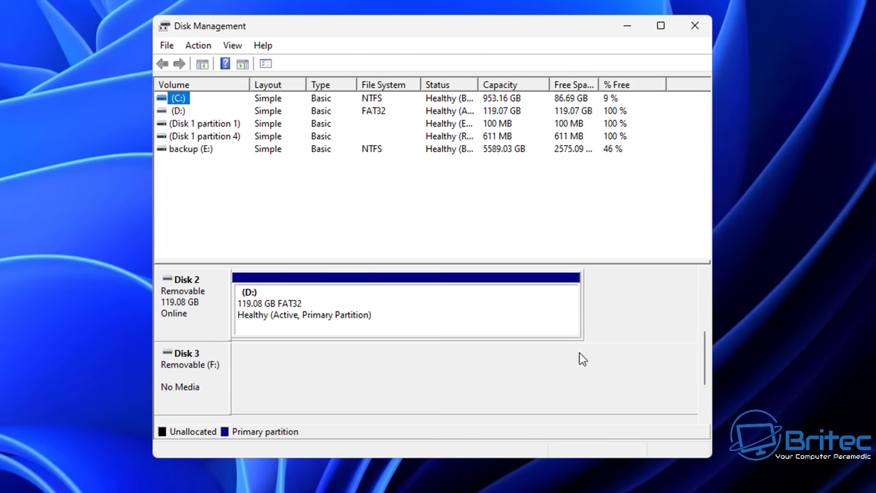
left_click(287, 310)
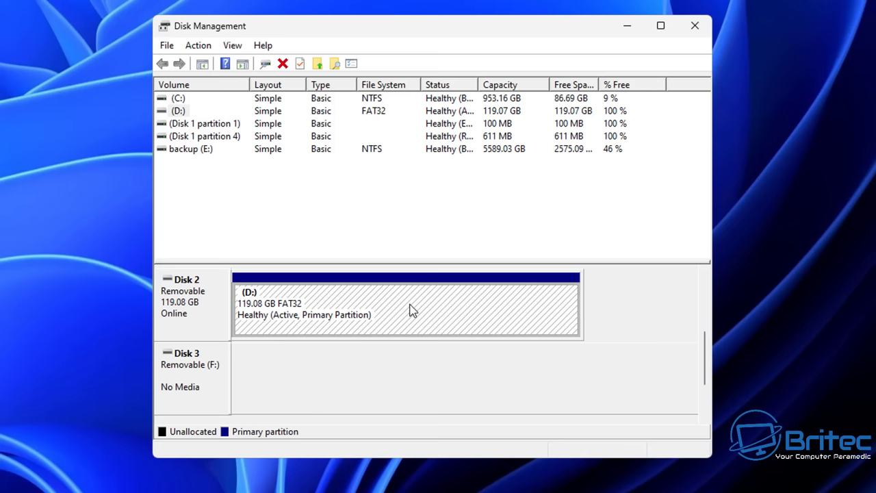
left_click(700, 35)
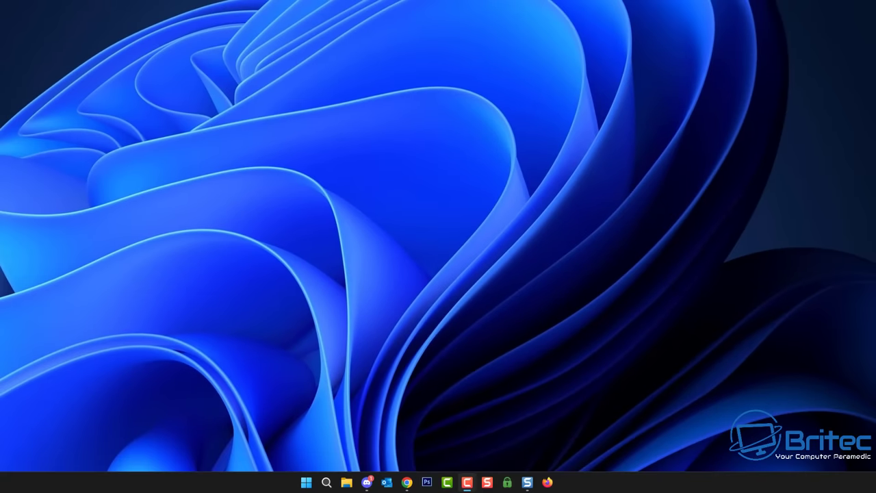